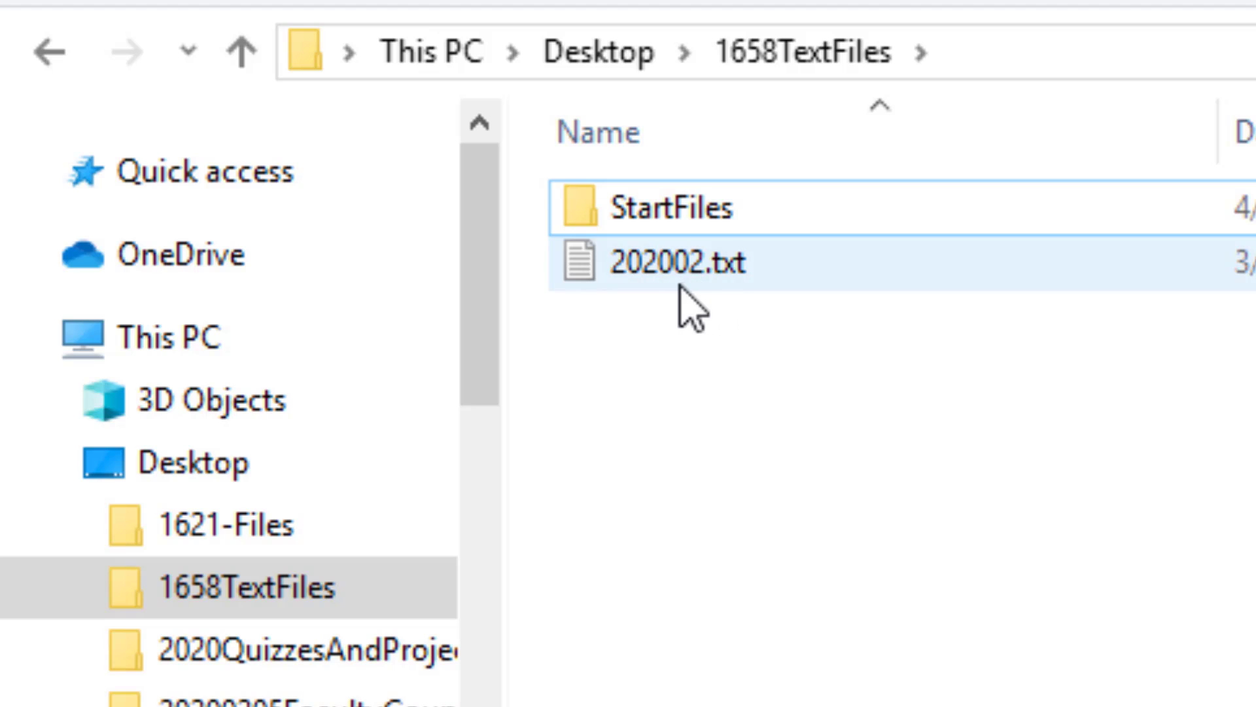
Step: In the StartFiles folder, start opening 201912.txt with Word from its context menu
double_click(710, 226)
right_click(418, 124)
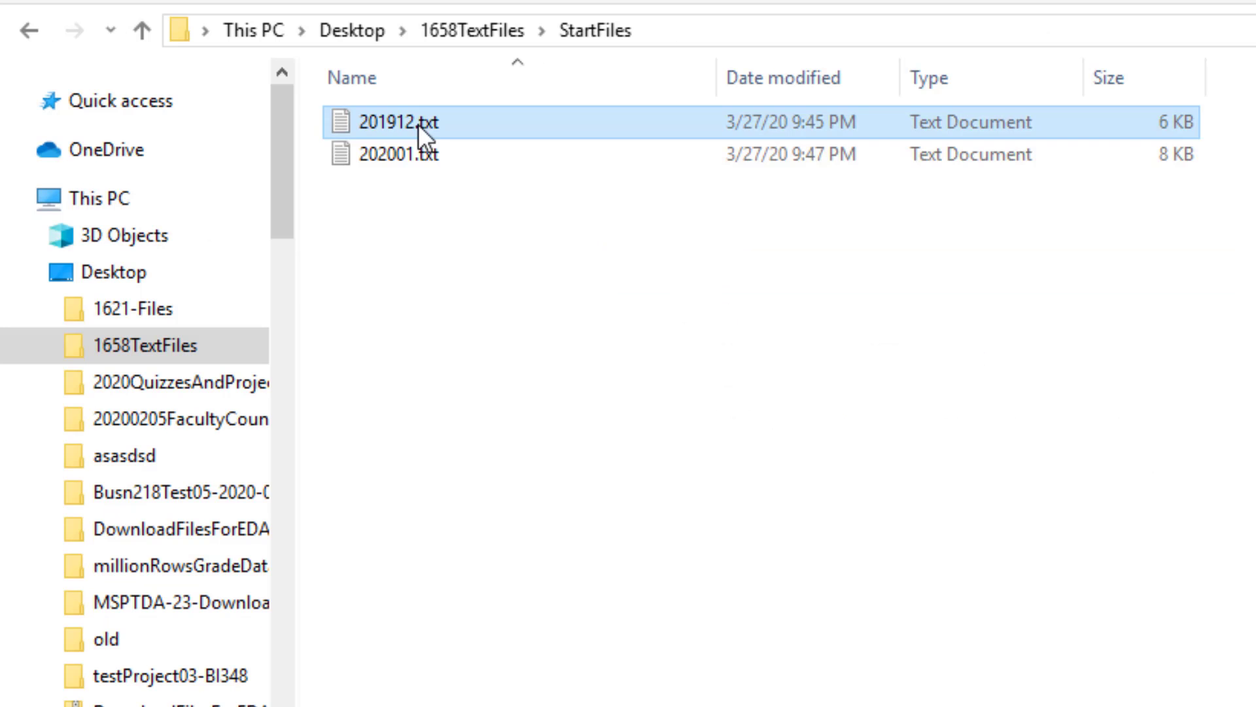
mouse_move(509, 444)
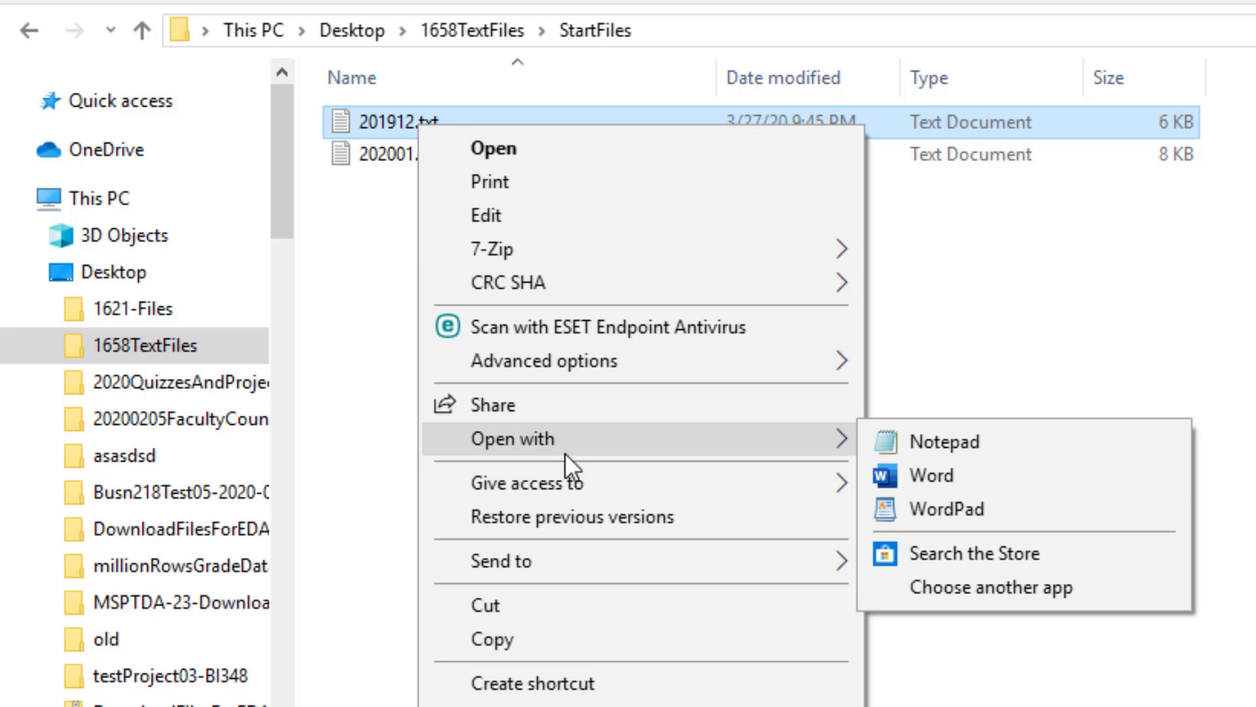
Step: Open 201912.txt in Word to review its tab-delimited records
left_click(972, 480)
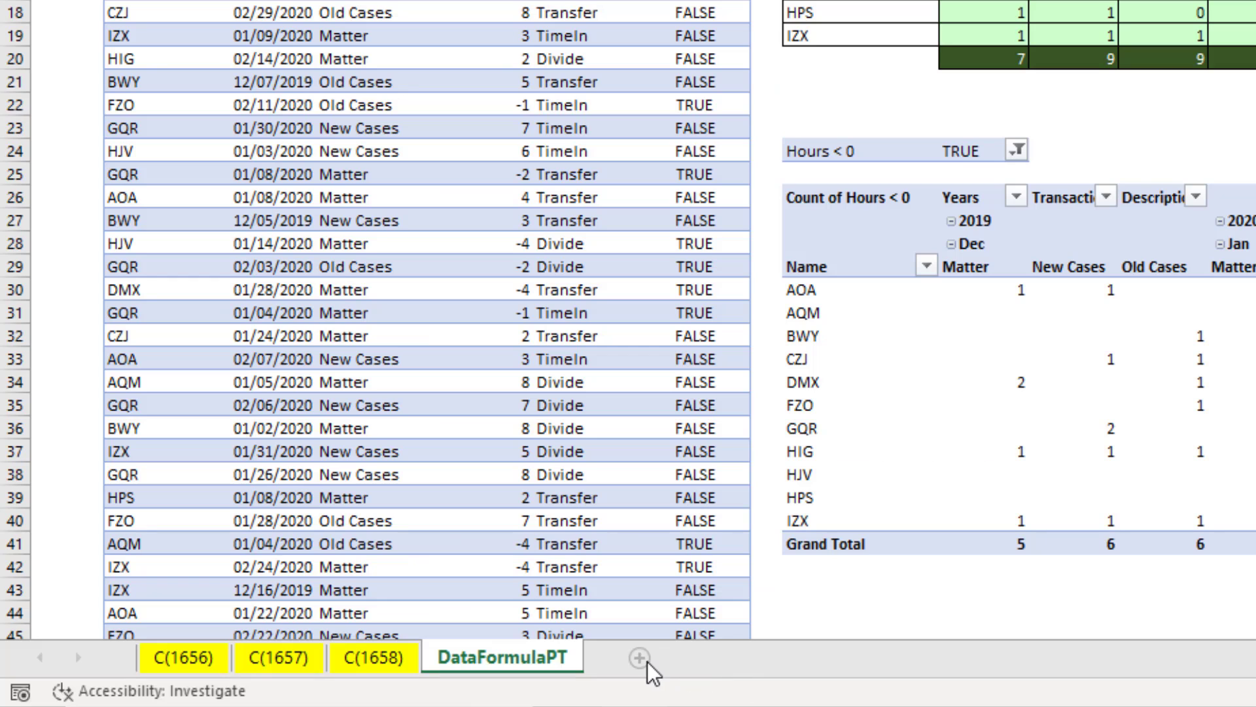
Step: Add a new blank worksheet named PQ Report
left_click(645, 661)
double_click(641, 665)
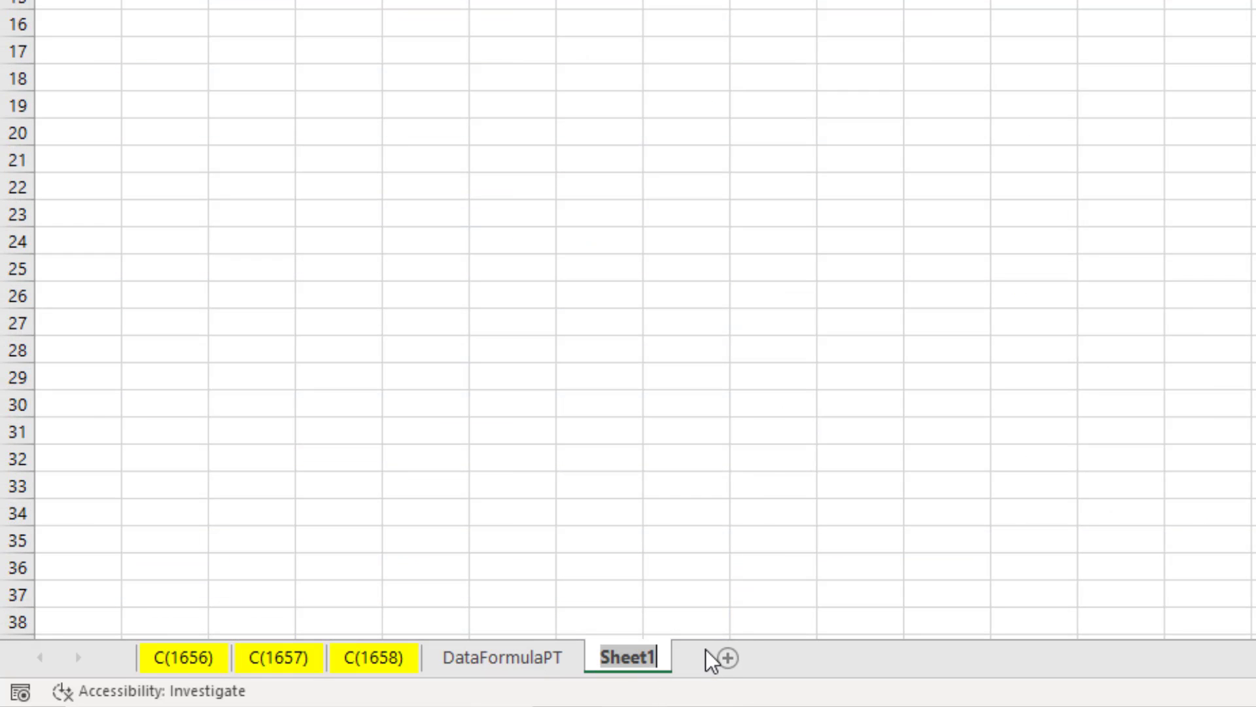
type("PQ Report")
key("Return")
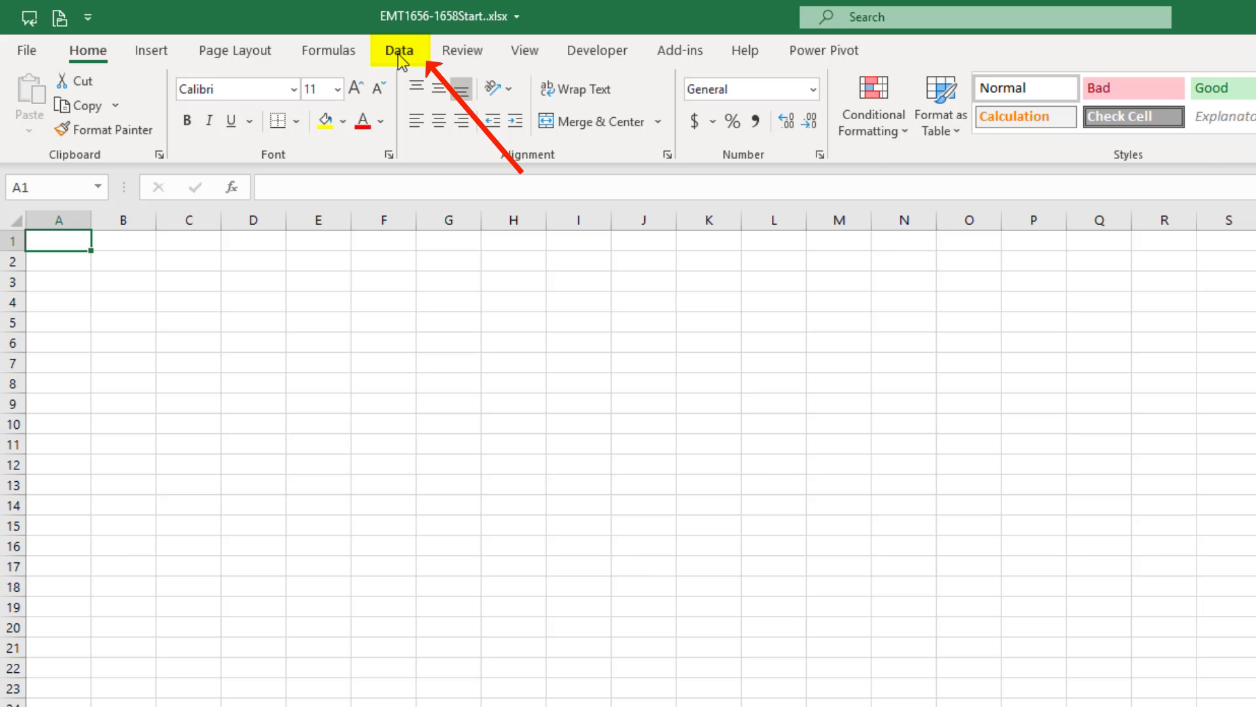
left_click(399, 52)
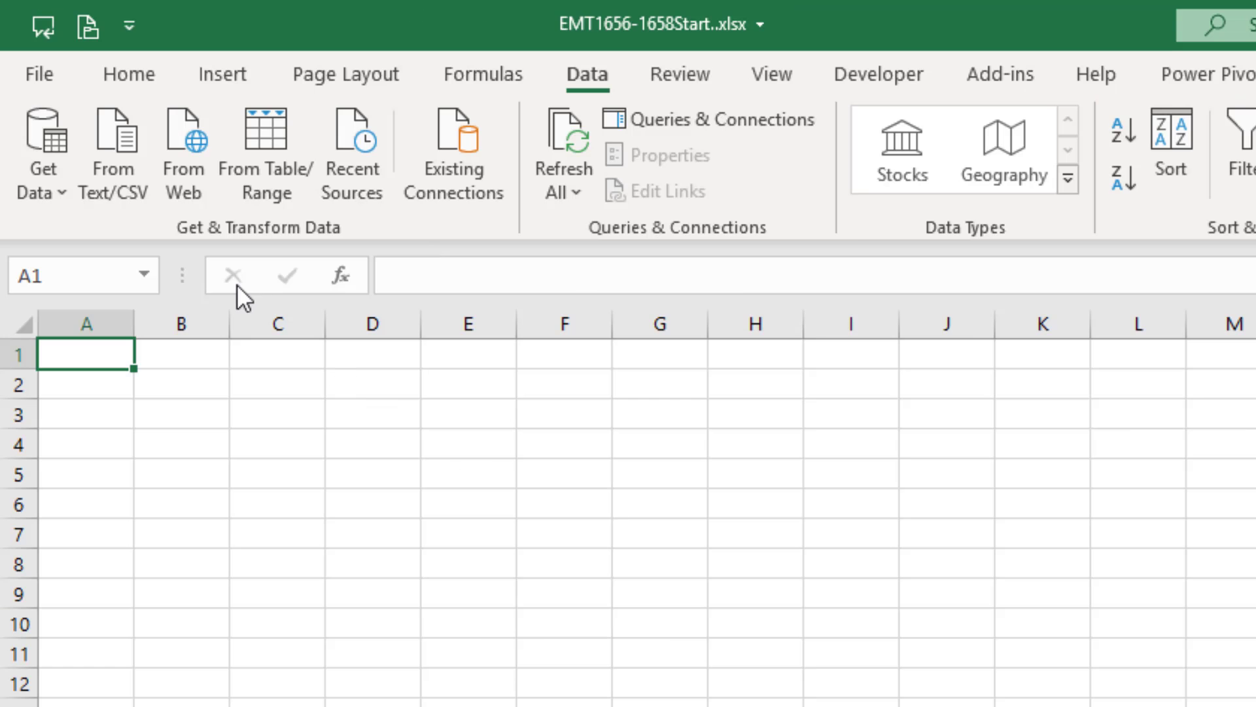
Step: Start a From Folder import with the path set to Desktop\1658TextFiles\StartFiles
left_click(42, 131)
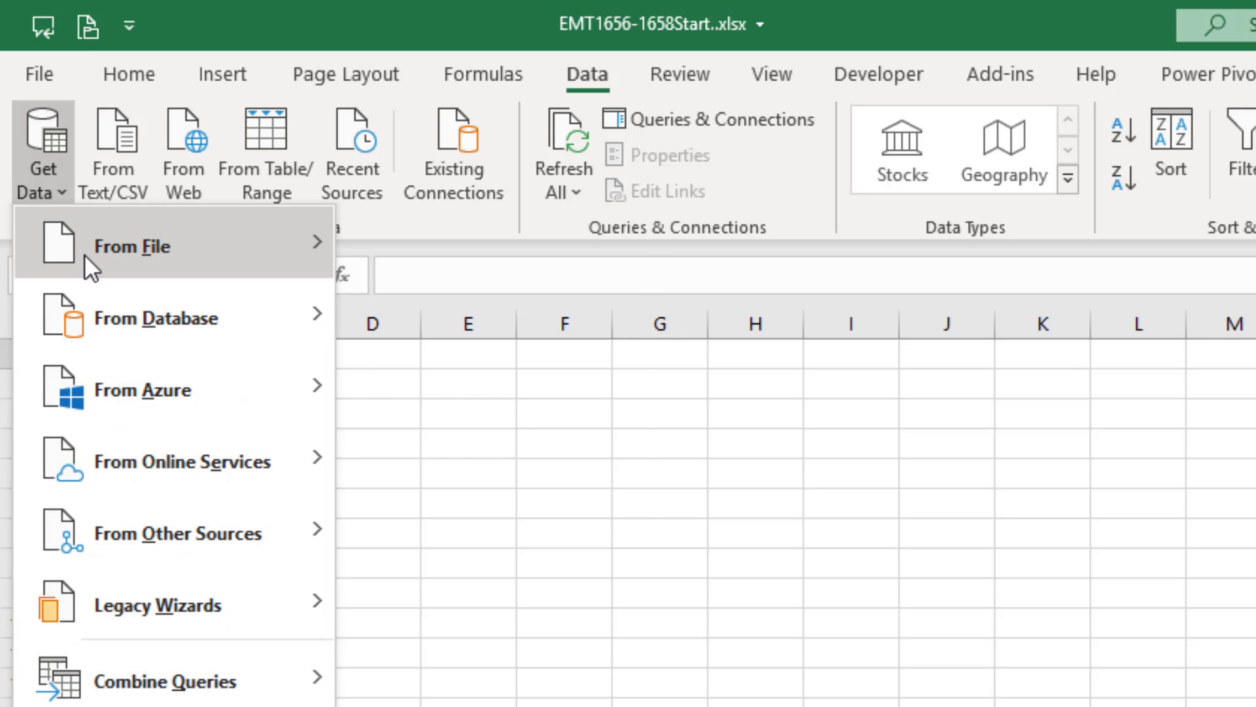
mouse_move(84, 253)
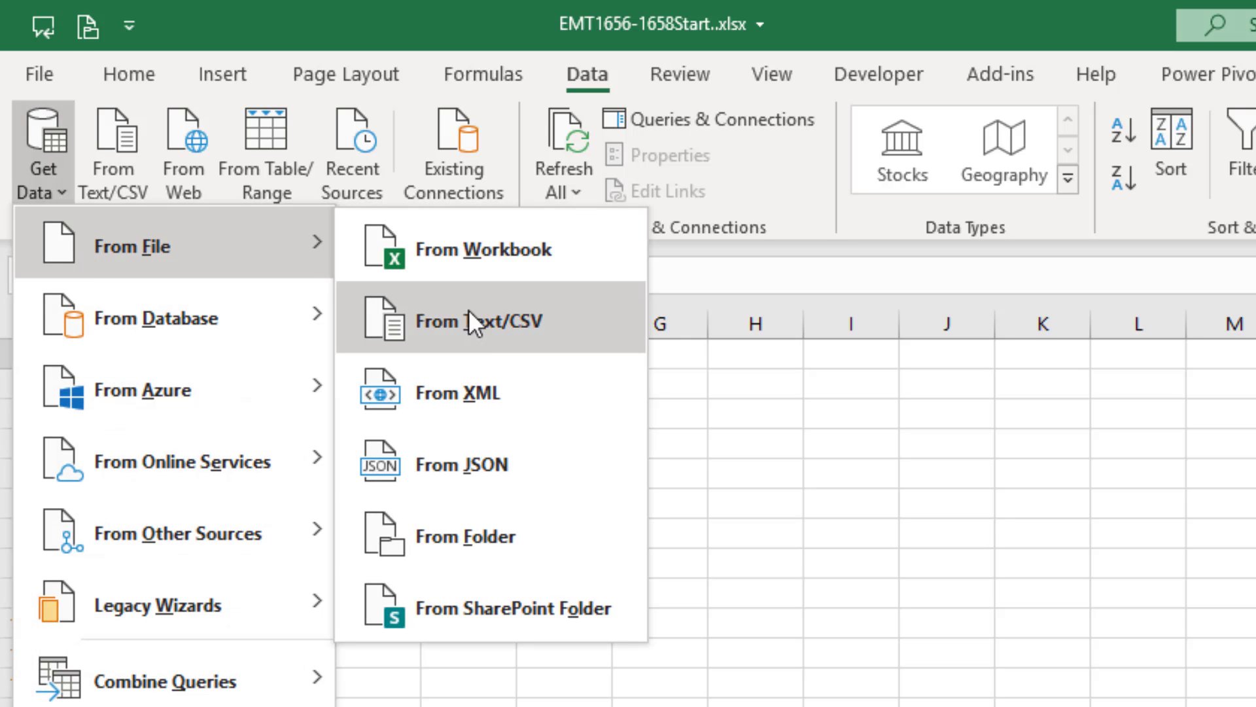
left_click(533, 552)
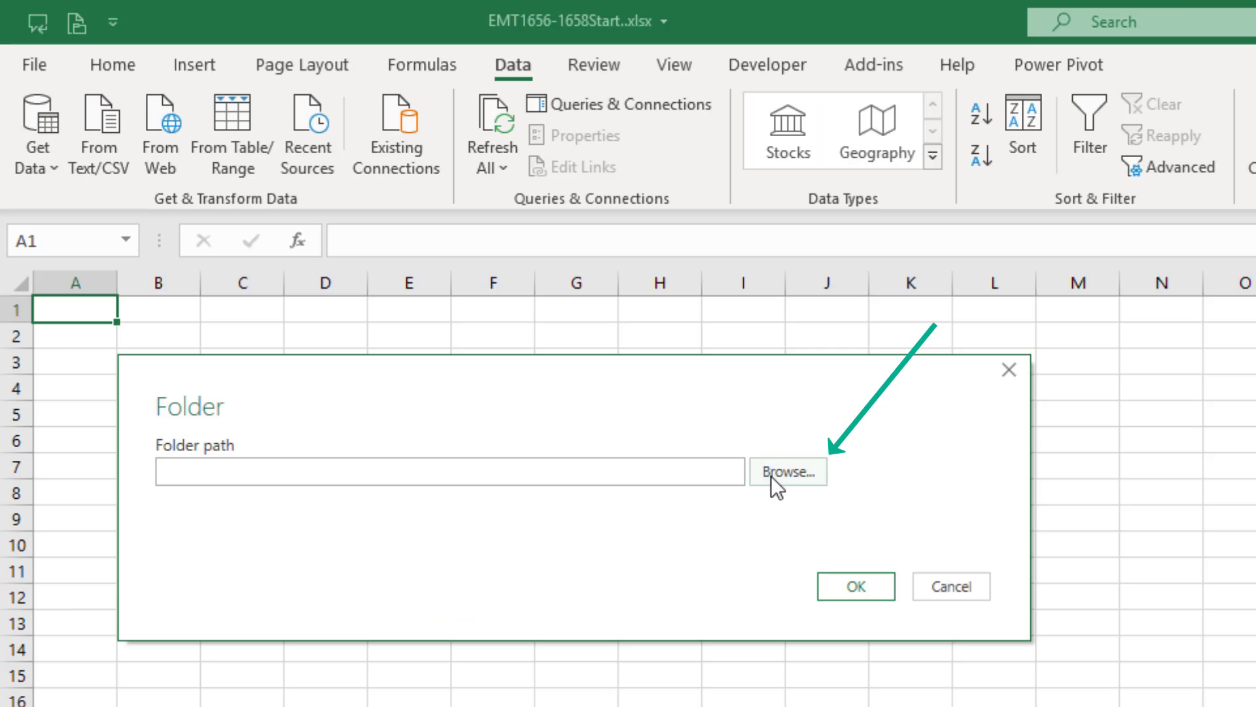
left_click(799, 482)
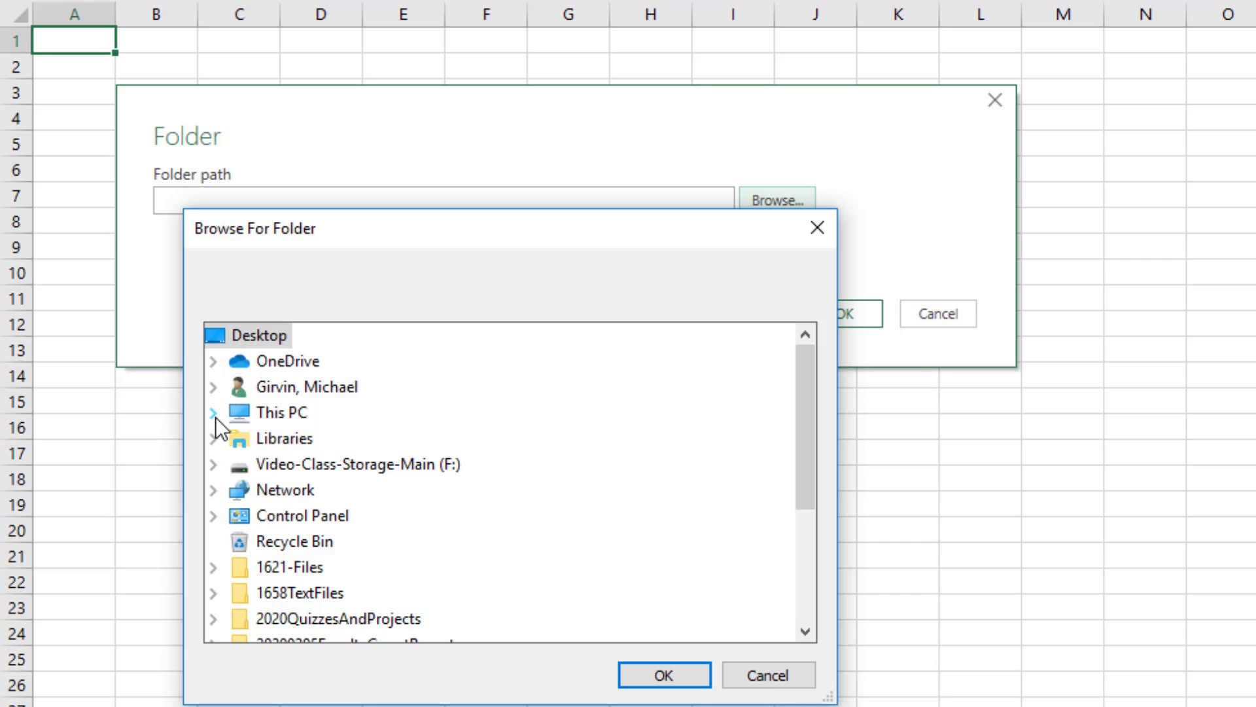
left_click(262, 386)
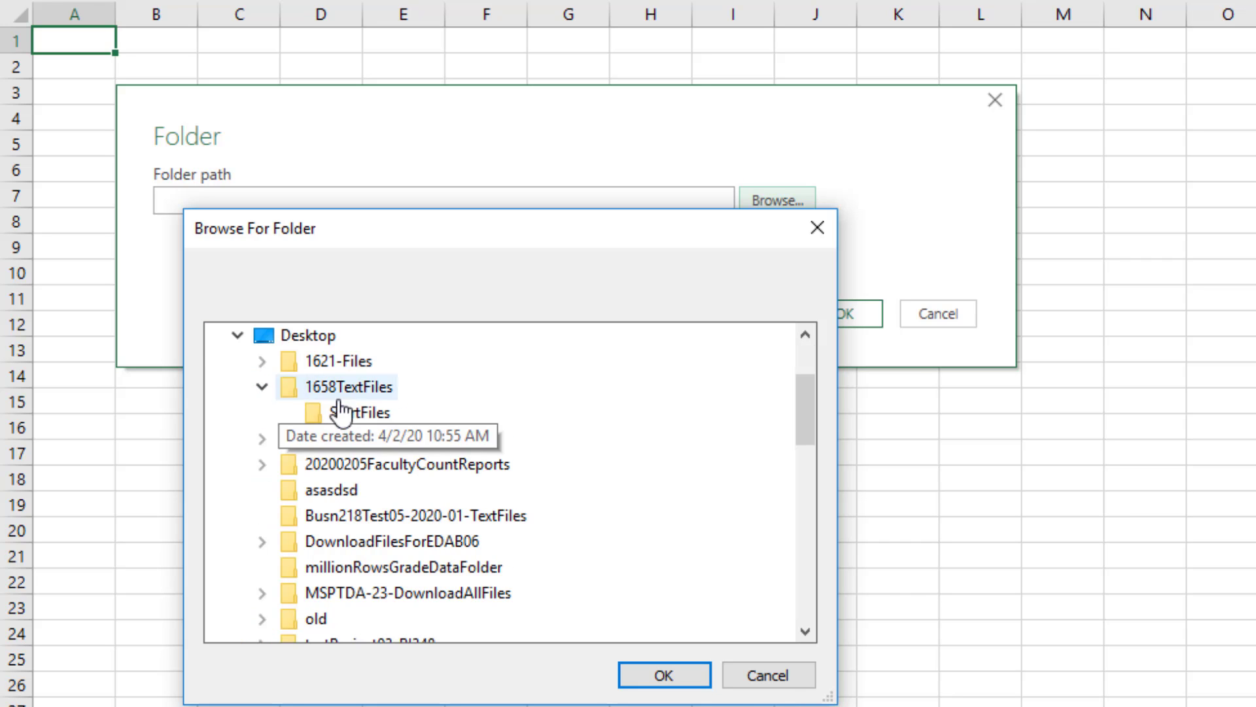
left_click(359, 420)
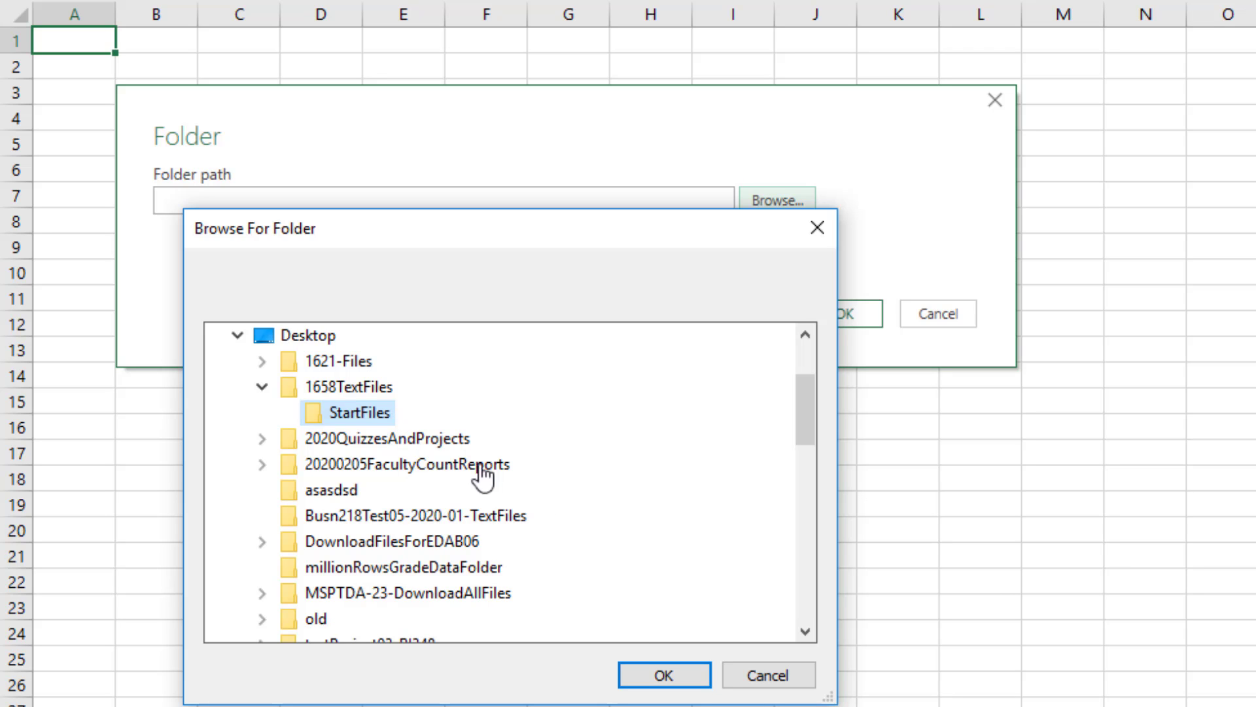
left_click(654, 674)
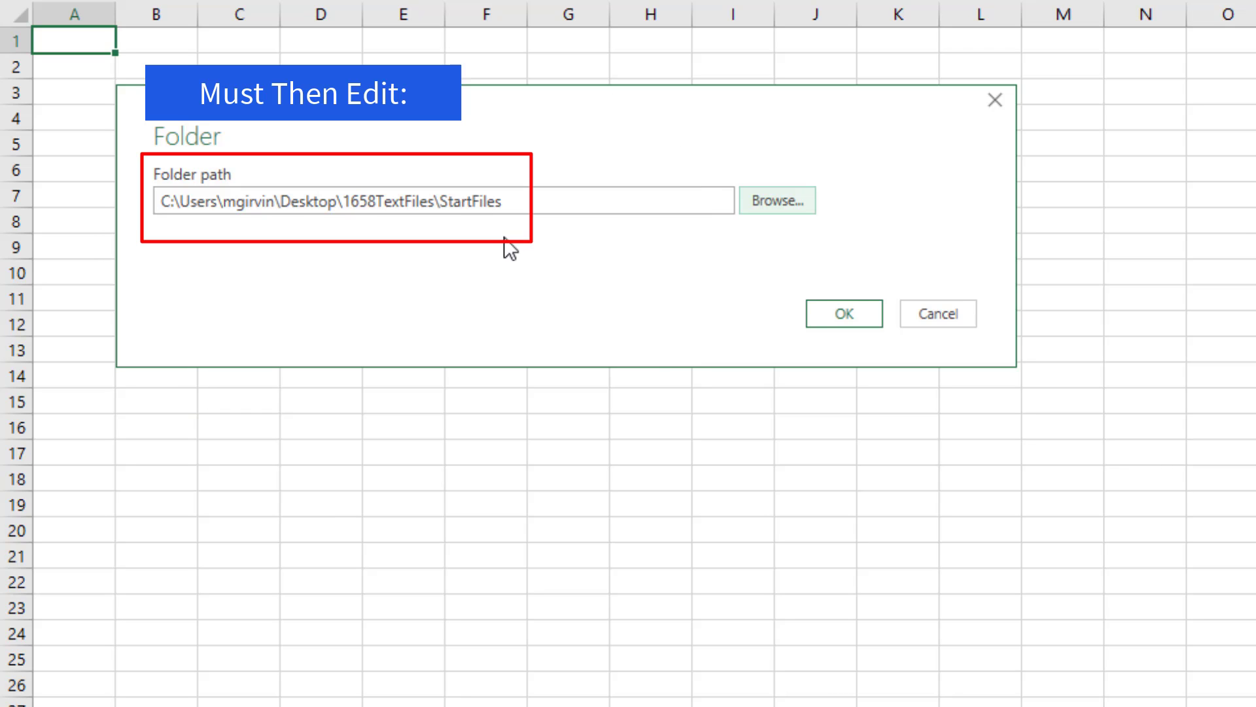
Step: Accept the folder path and choose Combine & Load To for the two text files
left_click(844, 314)
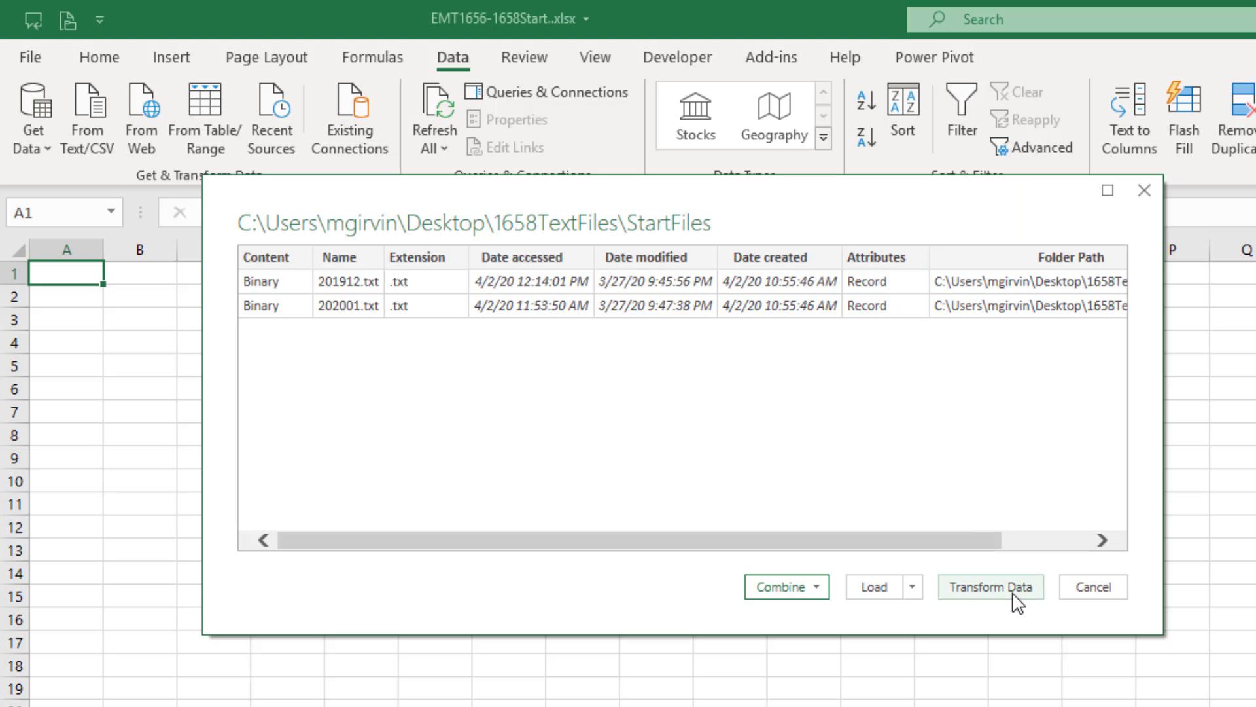
left_click(818, 589)
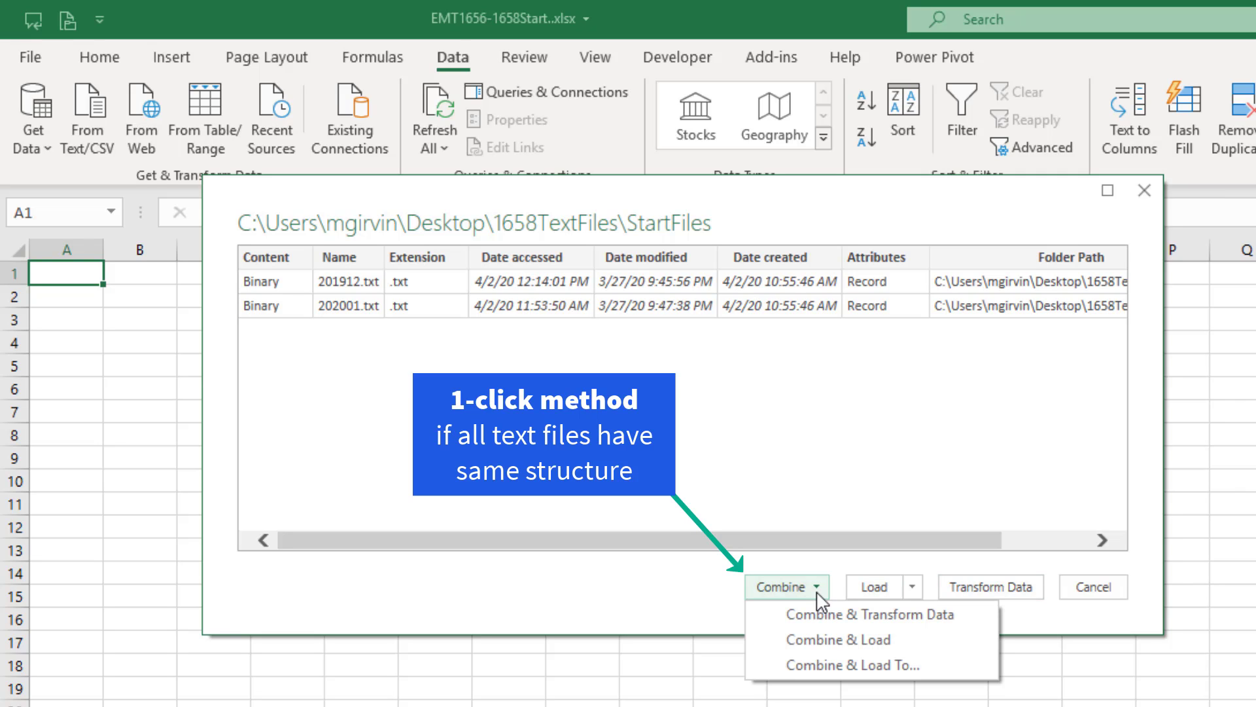
left_click(823, 666)
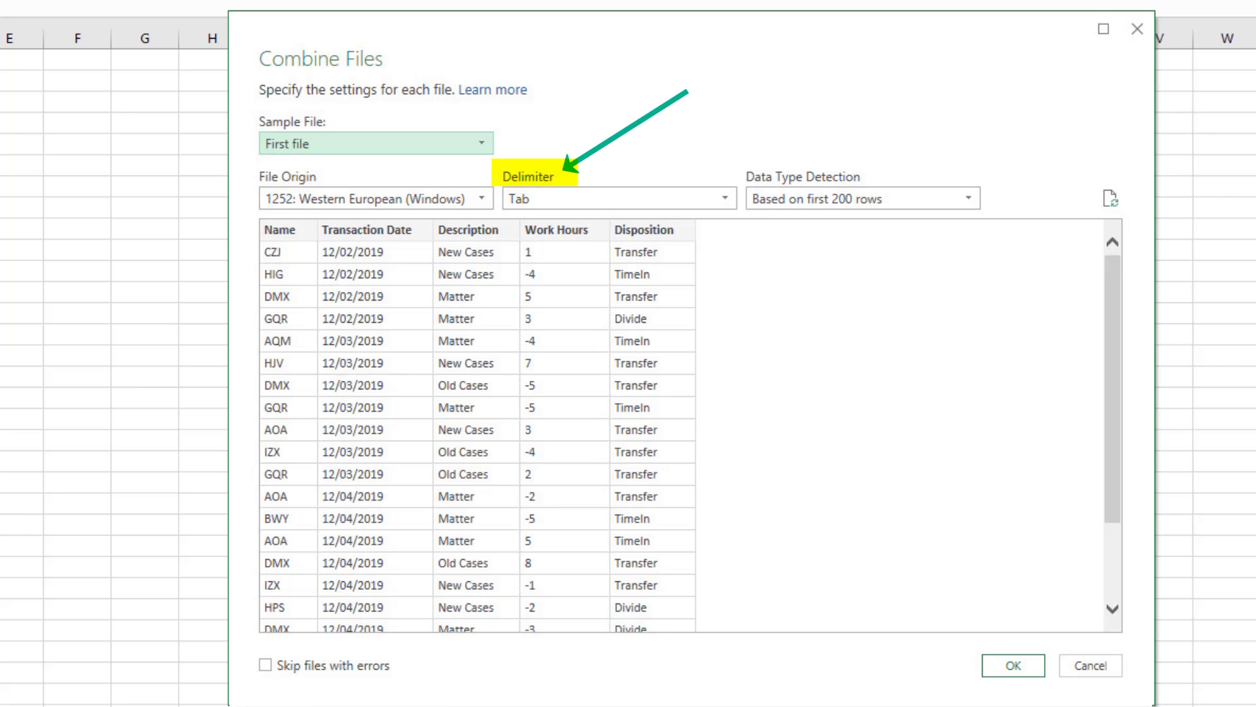
Step: Load the combined data as an empty PivotTable Report at $A$1 of PQ Report
left_click(1018, 653)
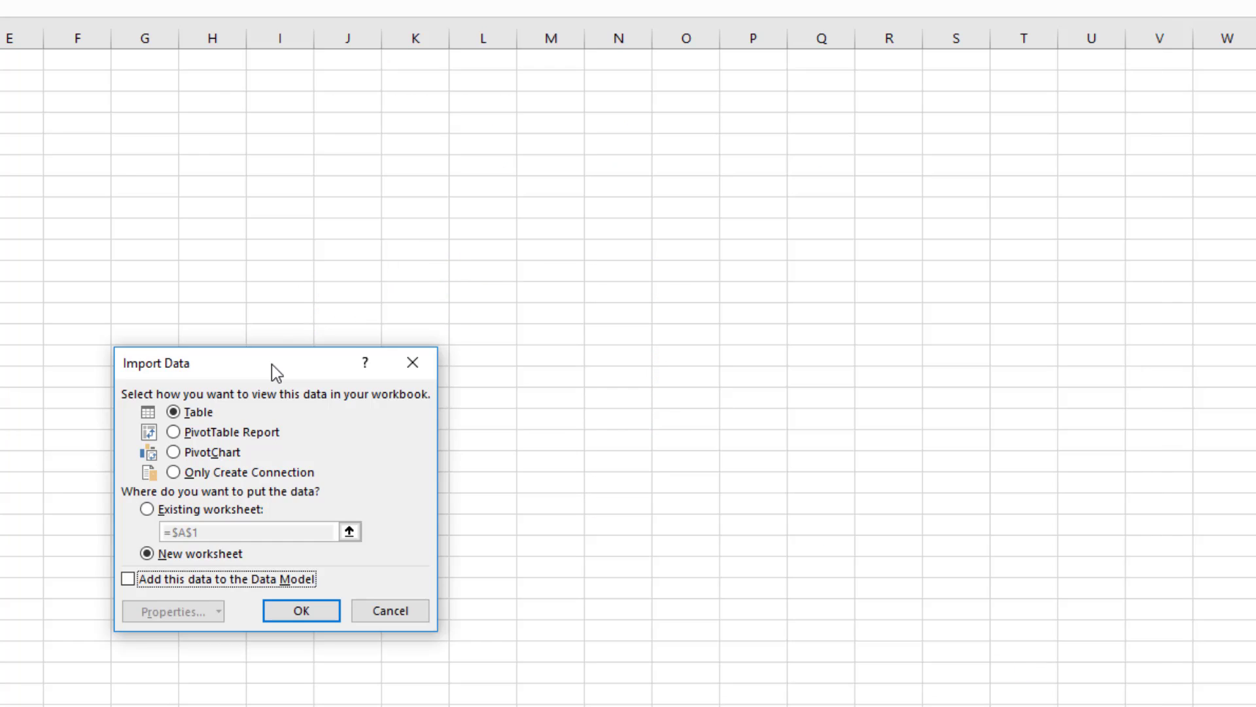
left_click_drag(272, 362, 292, 157)
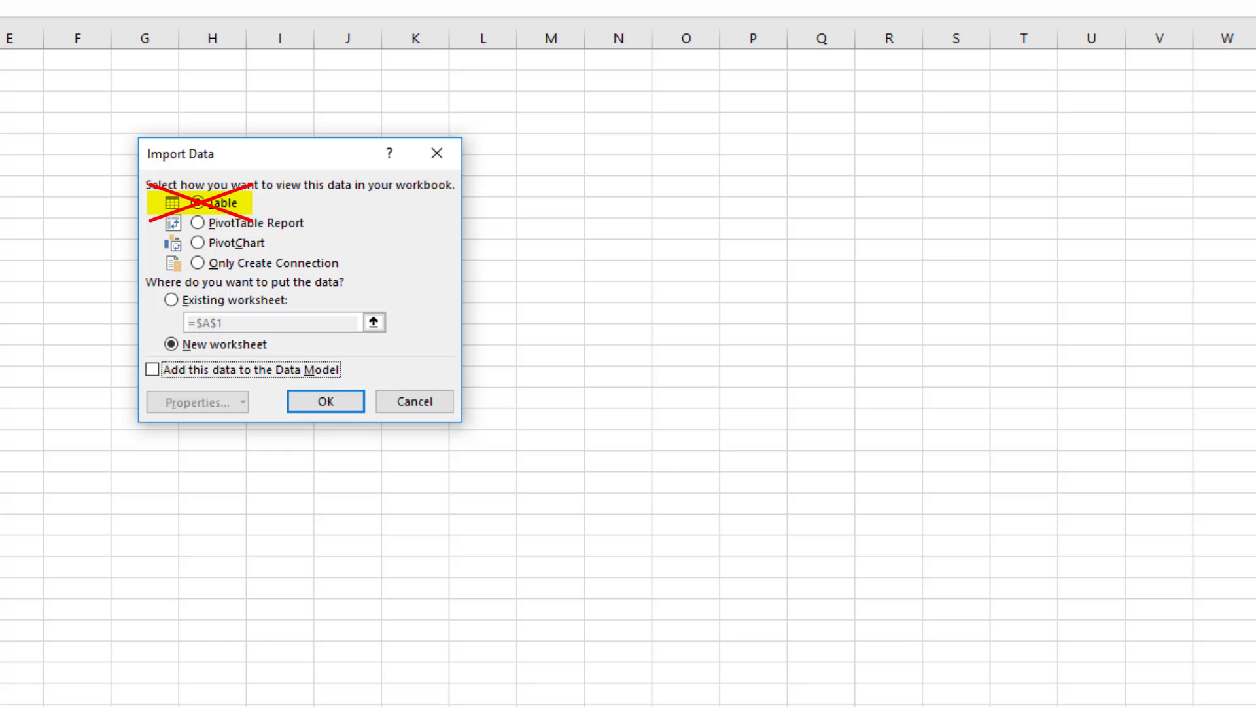
left_click(198, 224)
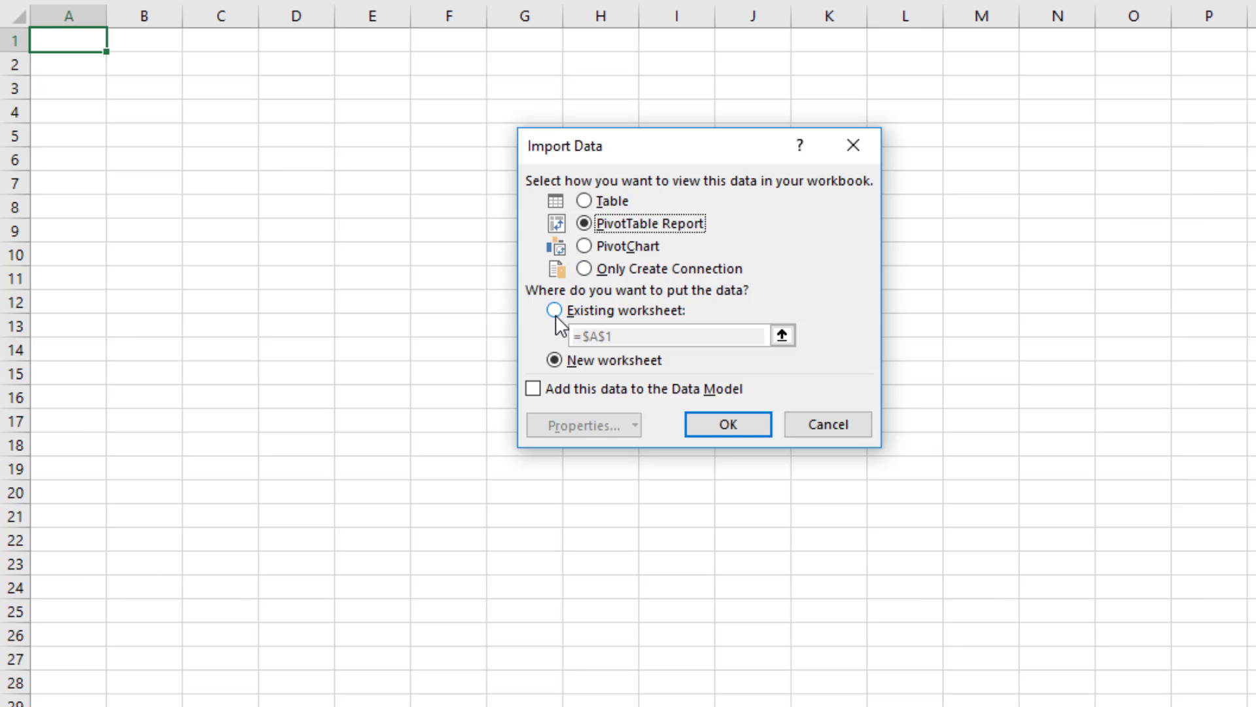
left_click(554, 312)
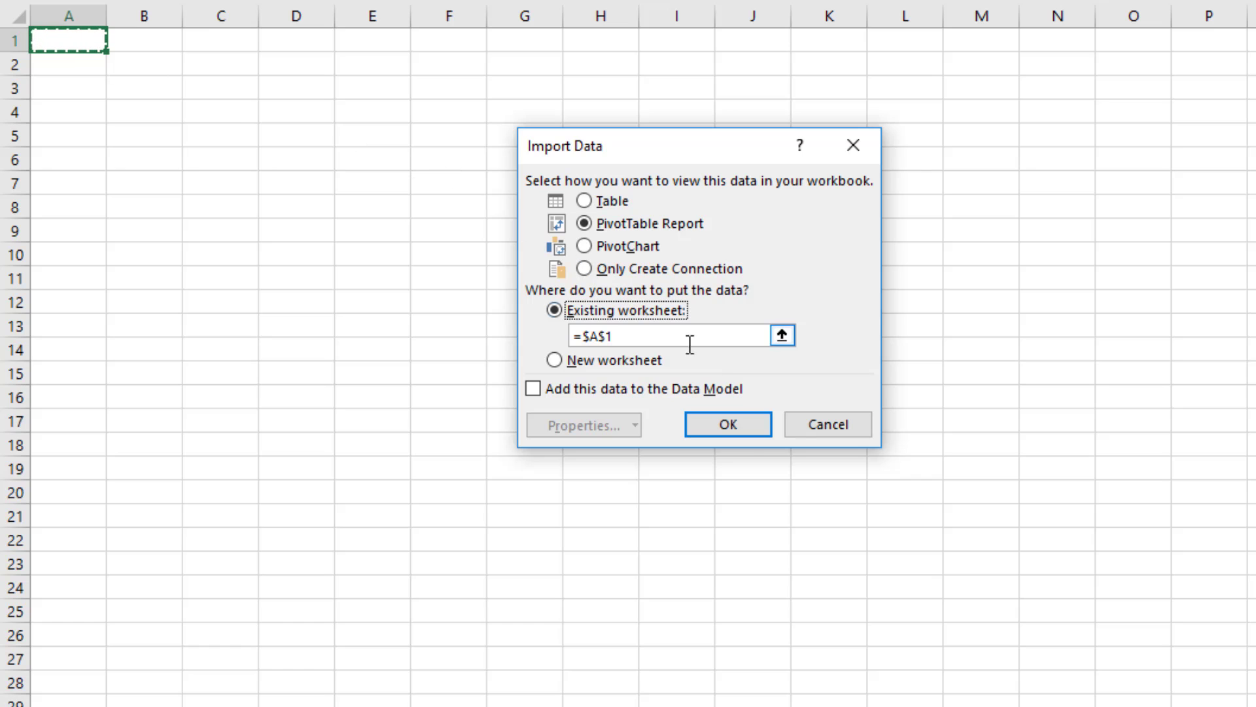
left_click(742, 432)
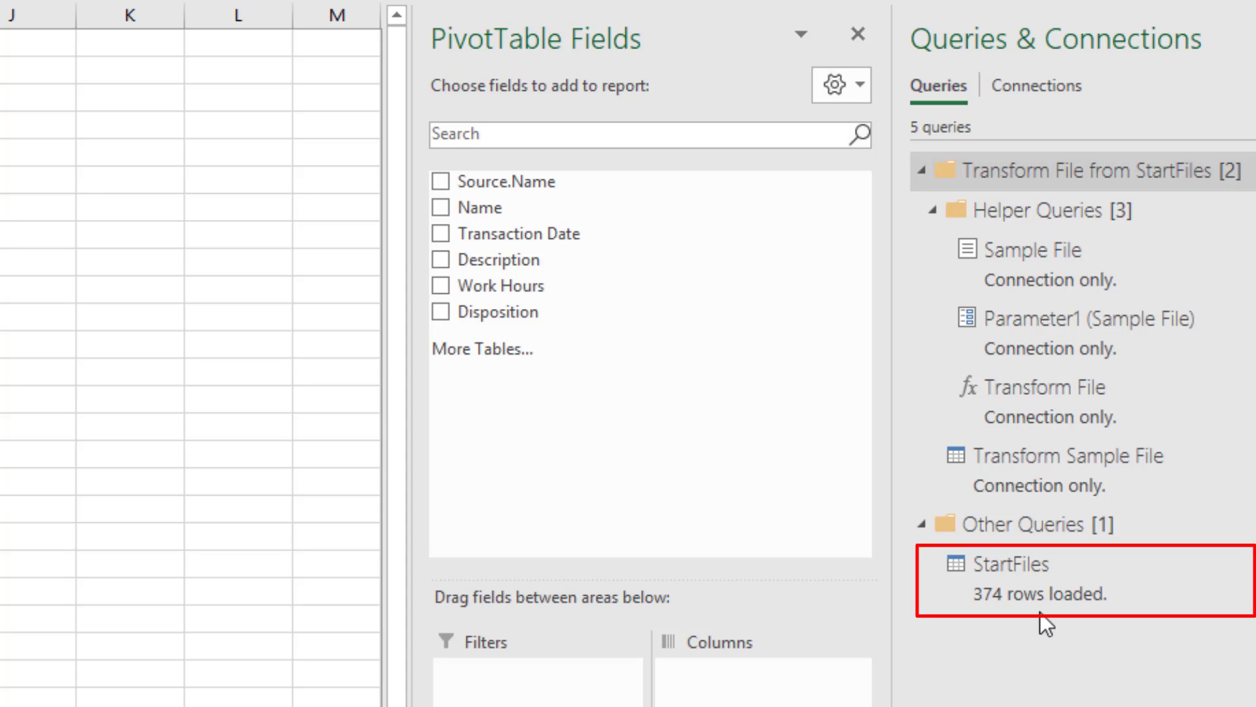
Step: Check that the StartFiles query loaded 374 rows, then open it in Power Query Editor
mouse_move(1061, 592)
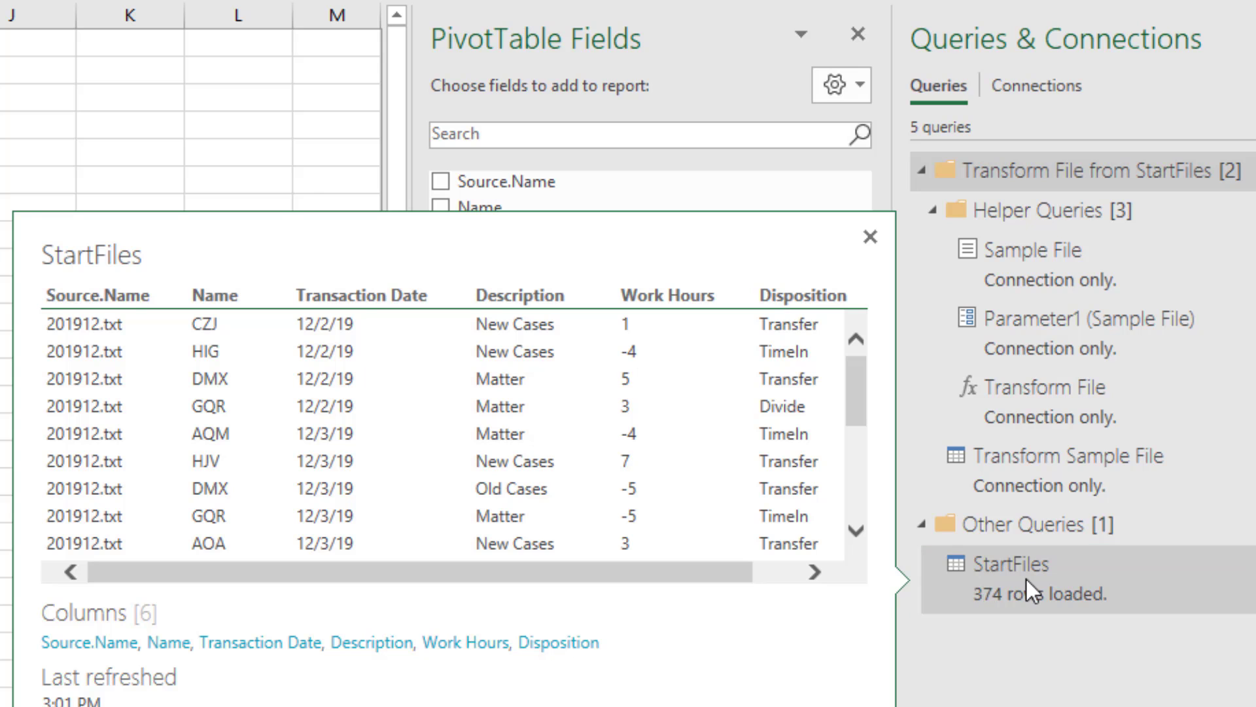
double_click(1026, 578)
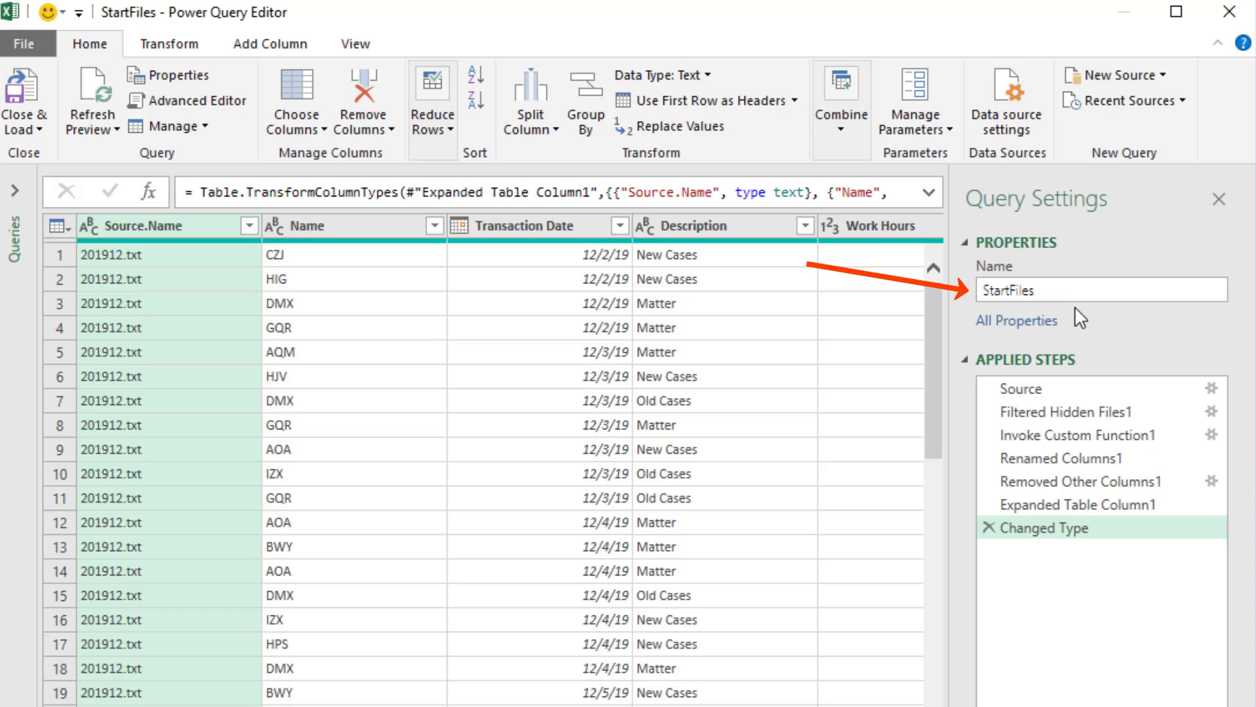
Step: Rename the StartFiles query to AllTextFilesProperDataSet
double_click(1067, 293)
type("AllTextFilesProperDataSet")
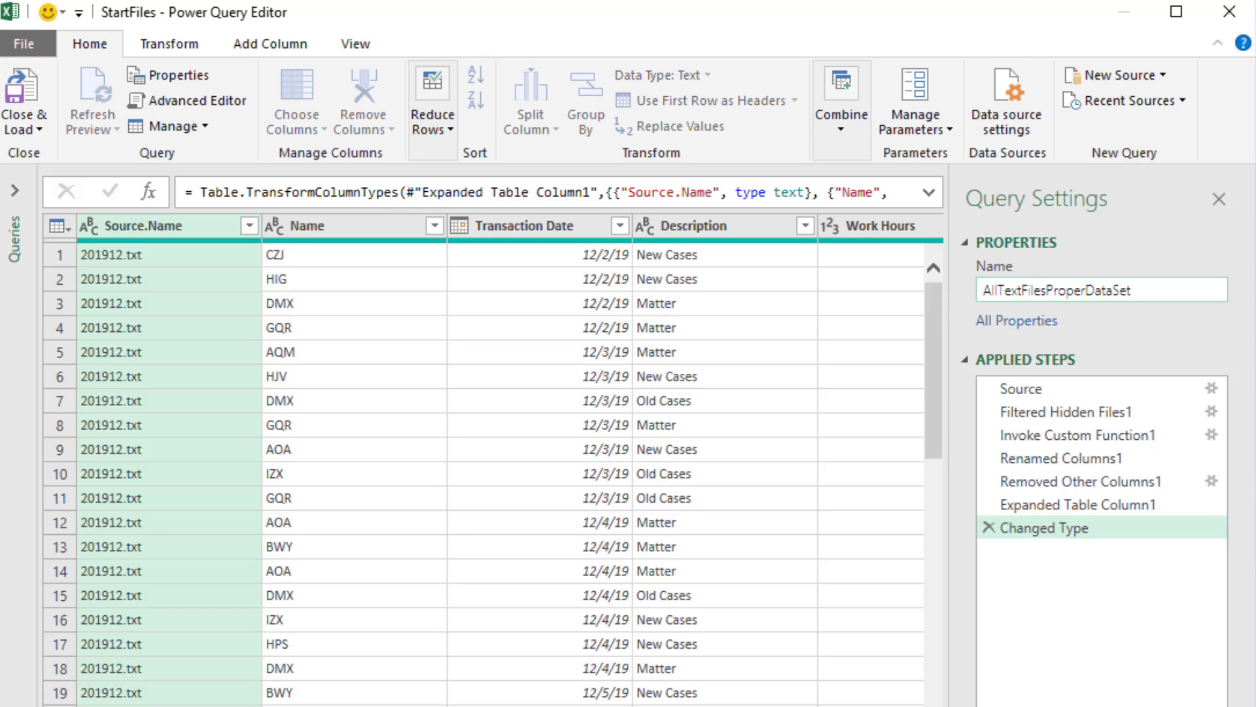
key("Return")
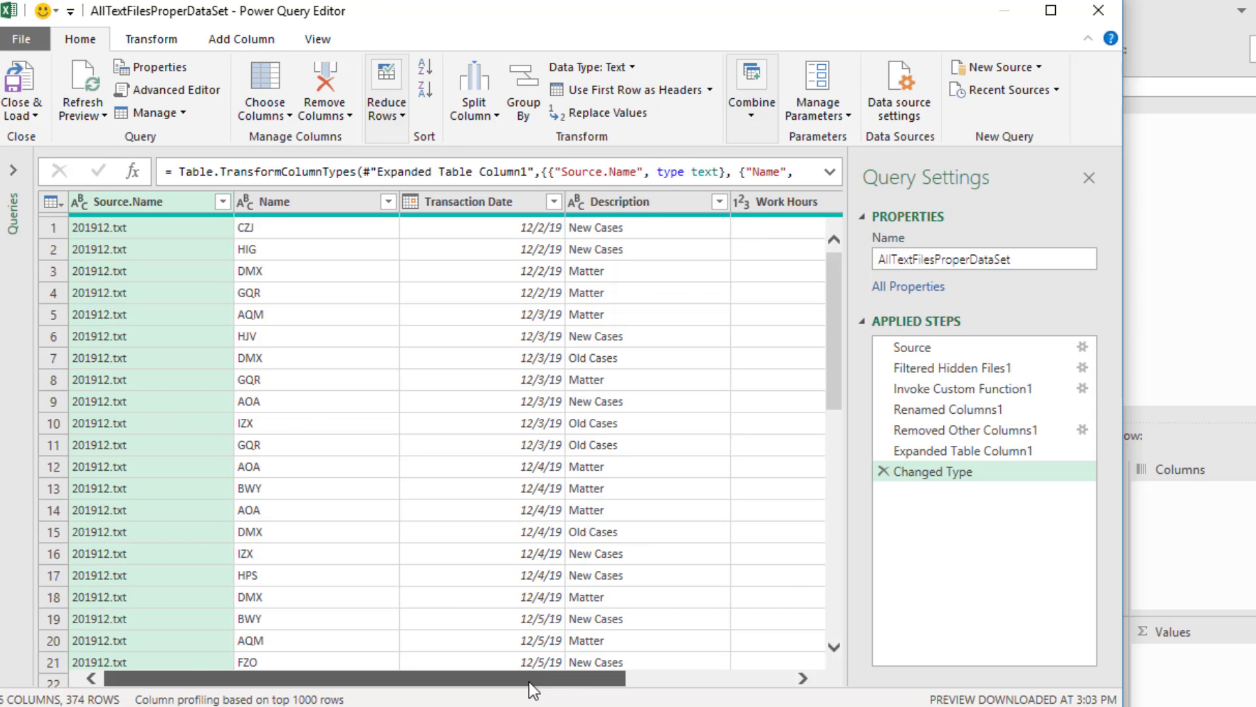
mouse_move(549, 687)
left_mouse_down()
mouse_move(717, 690)
mouse_move(549, 693)
left_mouse_up()
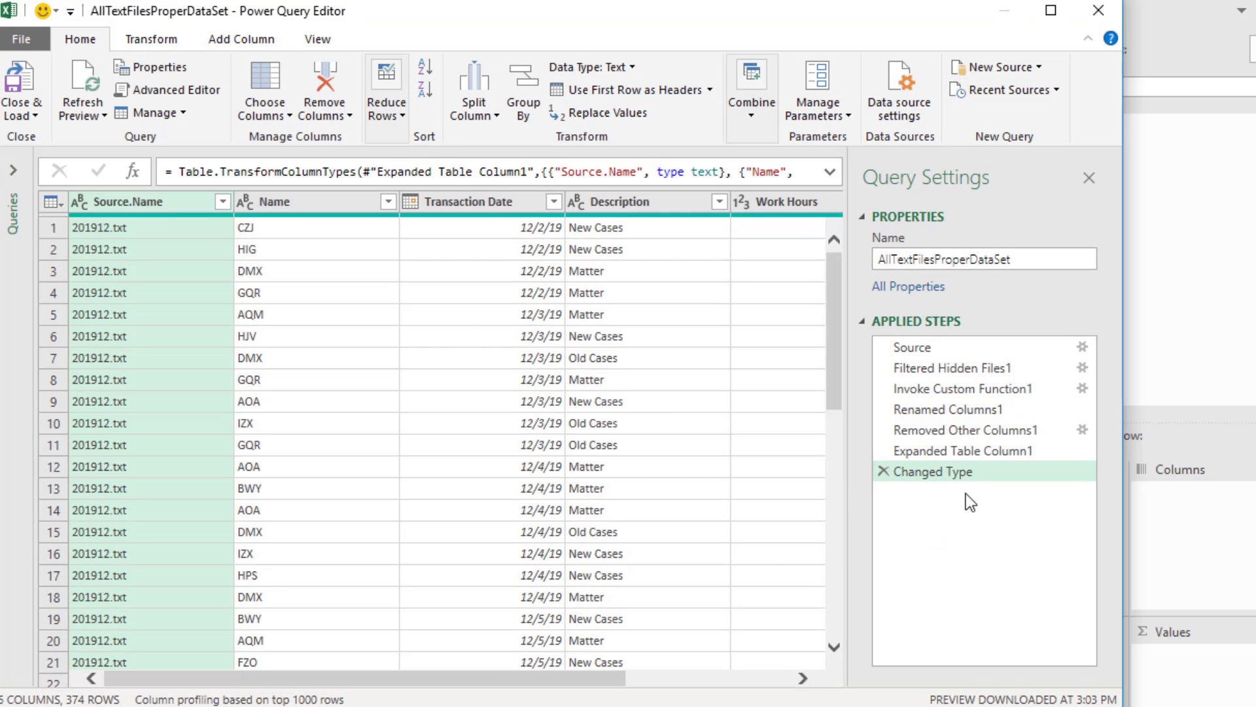
right_click(105, 203)
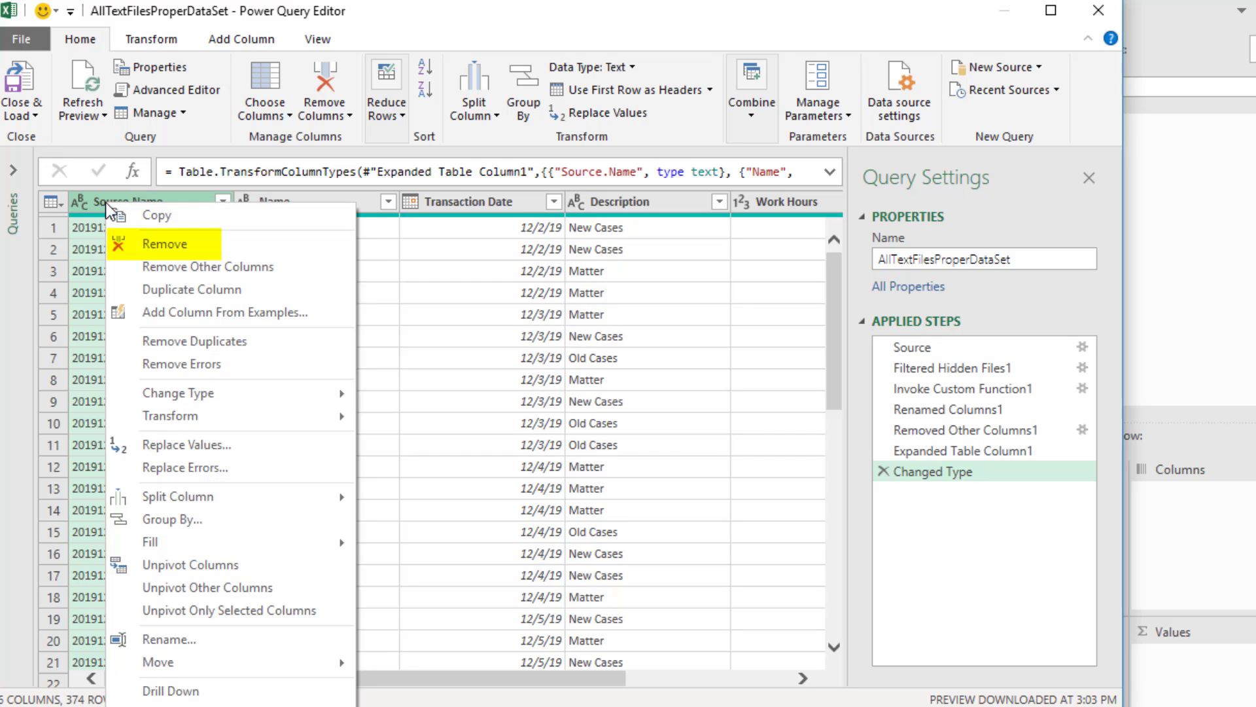
left_click(127, 247)
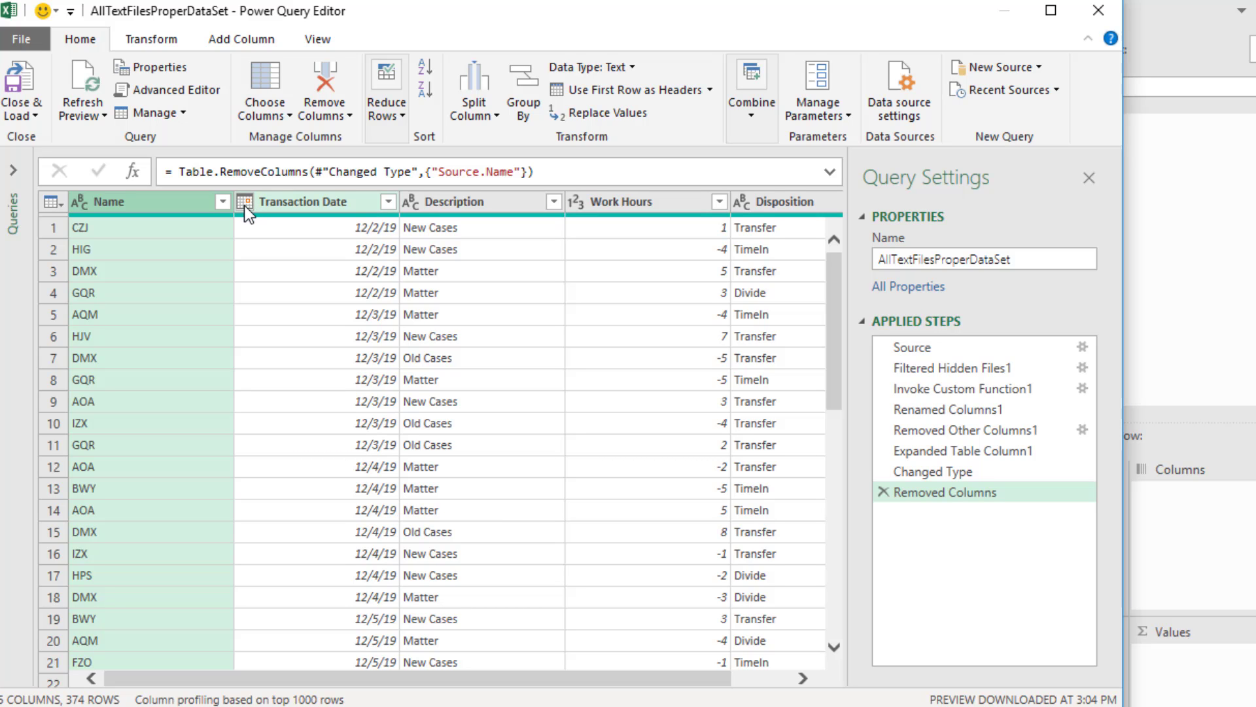
left_click(244, 203)
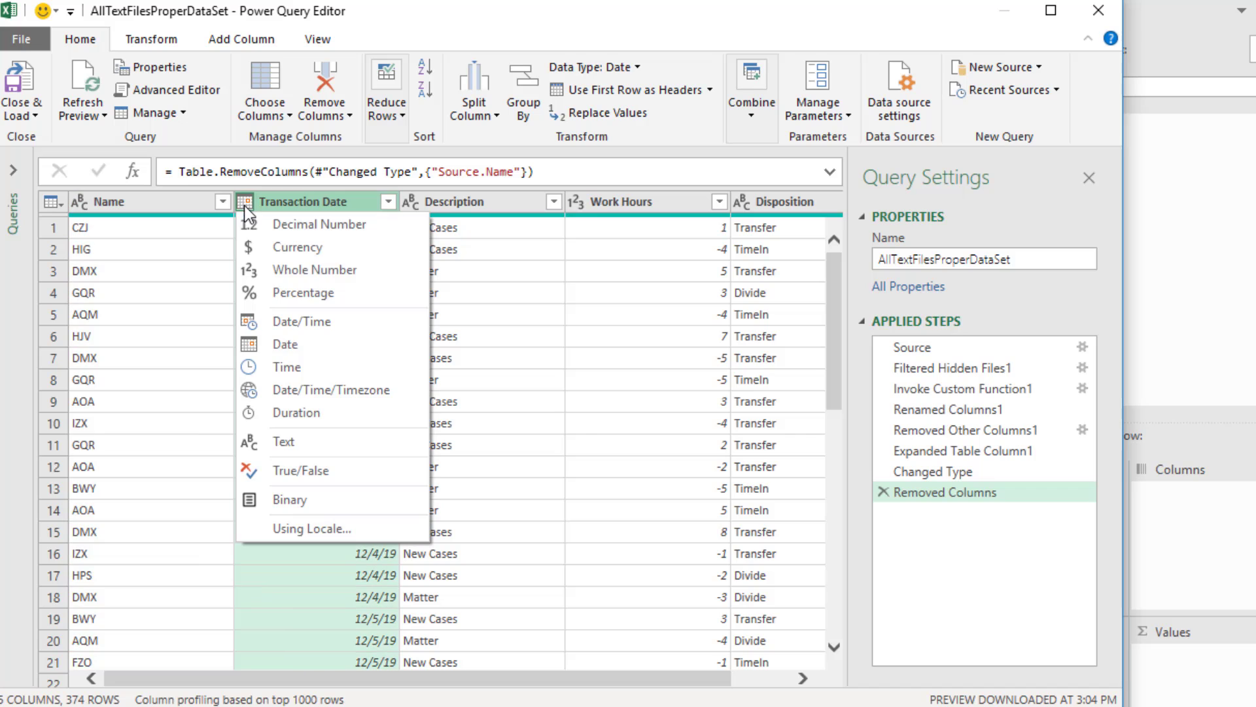
left_click(264, 526)
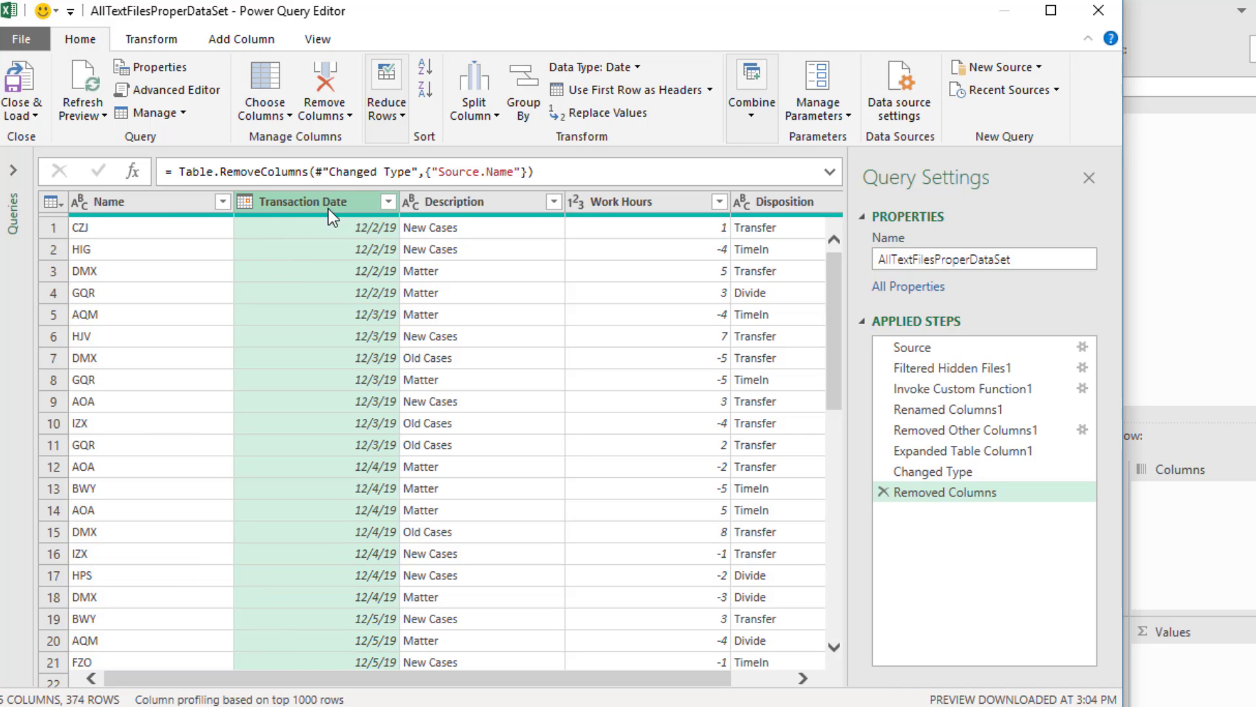
left_click_drag(603, 677, 720, 680)
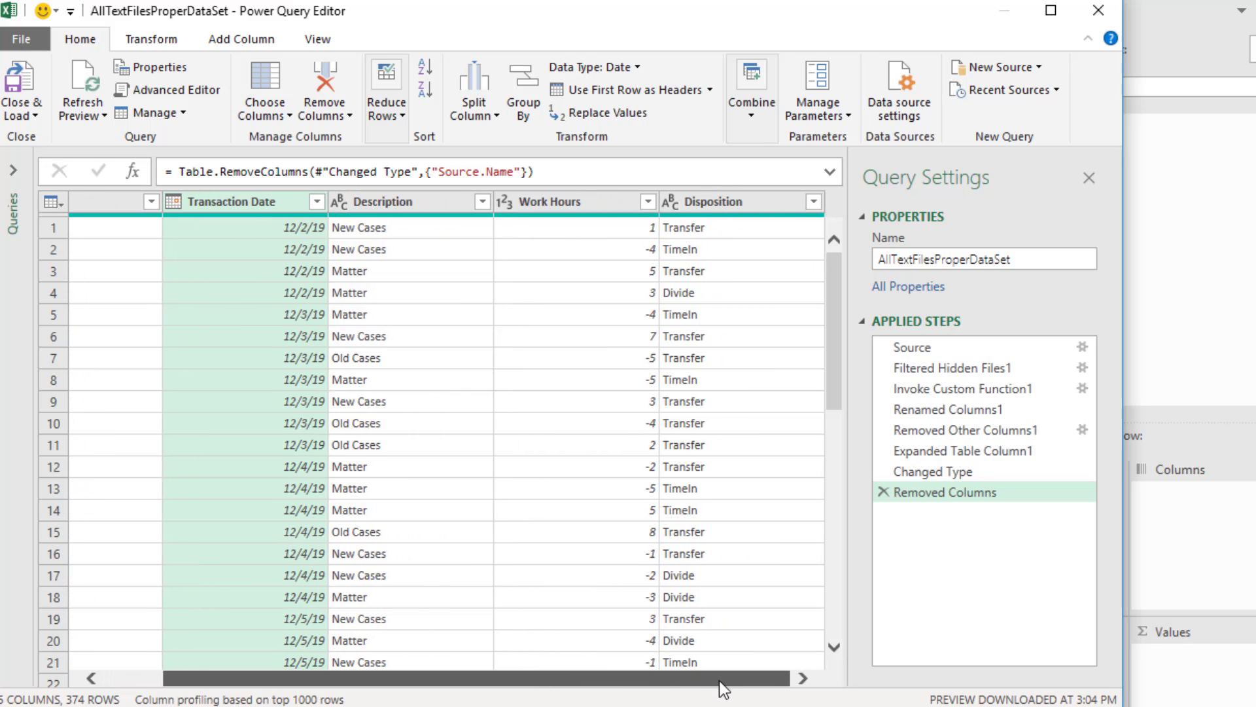
left_click(504, 207)
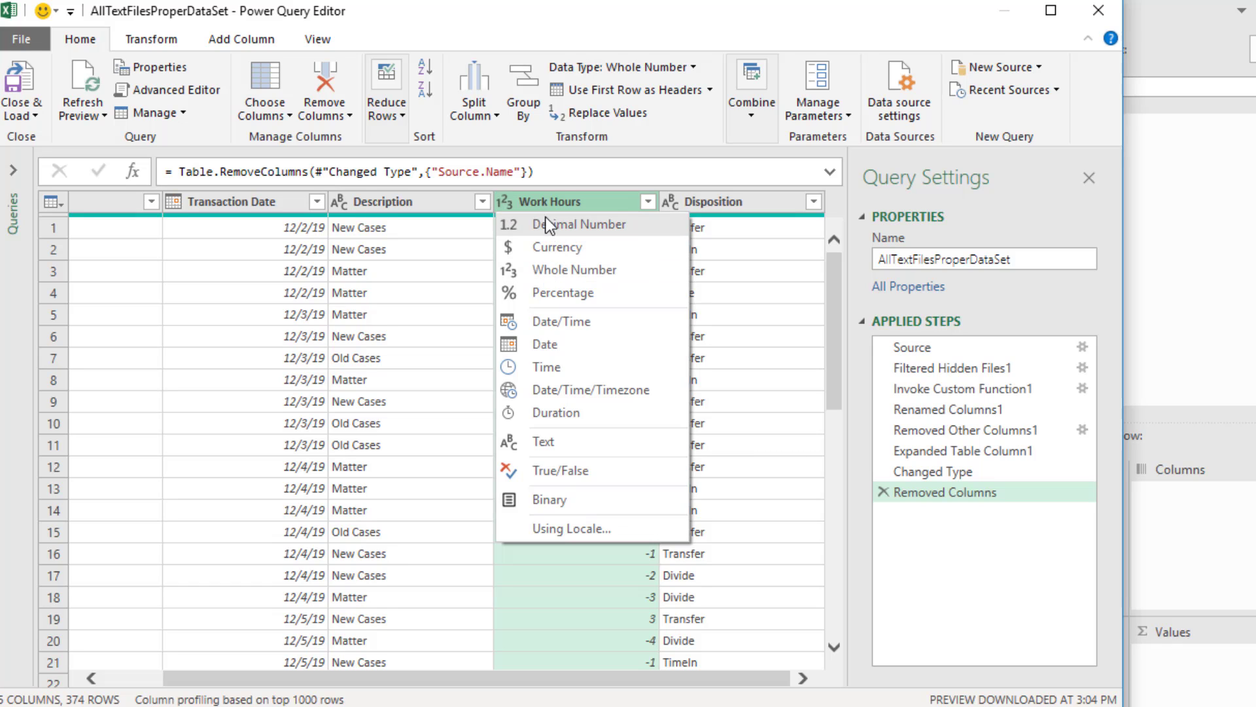
left_click(916, 504)
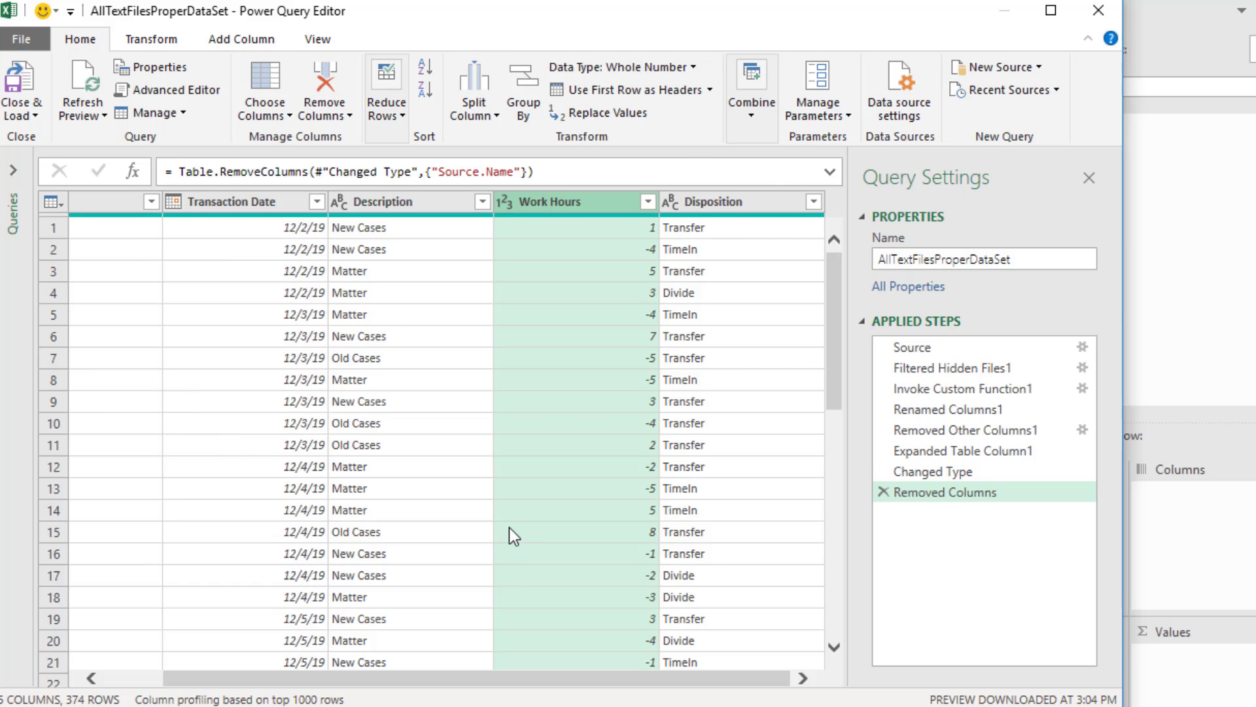
Step: Close & Load the query, then place Years and Transaction Date in Columns, dropping Quarters
left_click(19, 82)
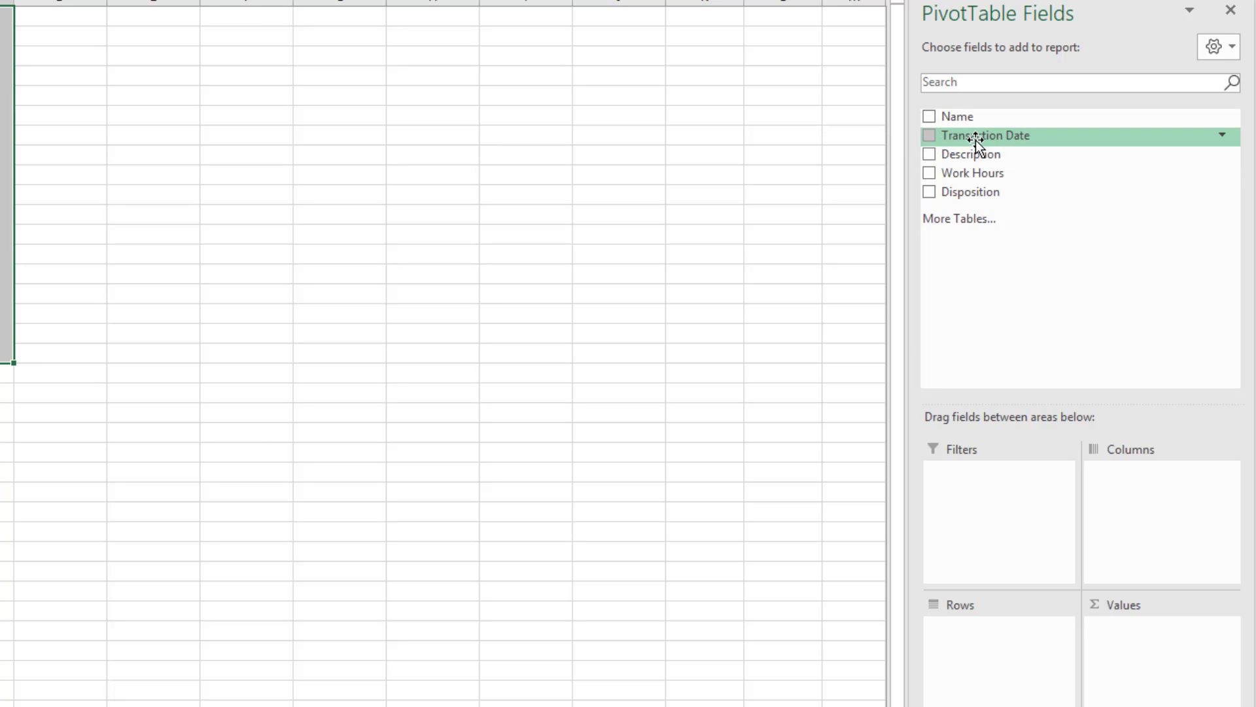
left_click_drag(972, 137, 1009, 663)
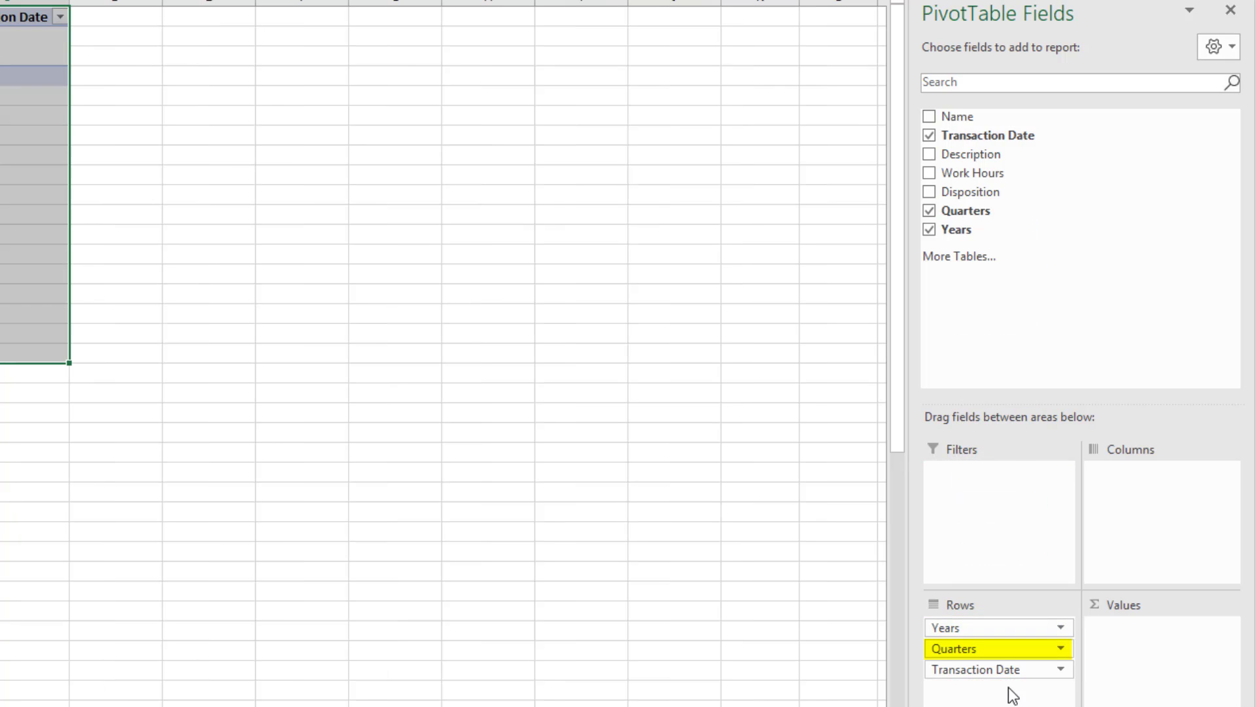
left_click_drag(963, 649, 1121, 516)
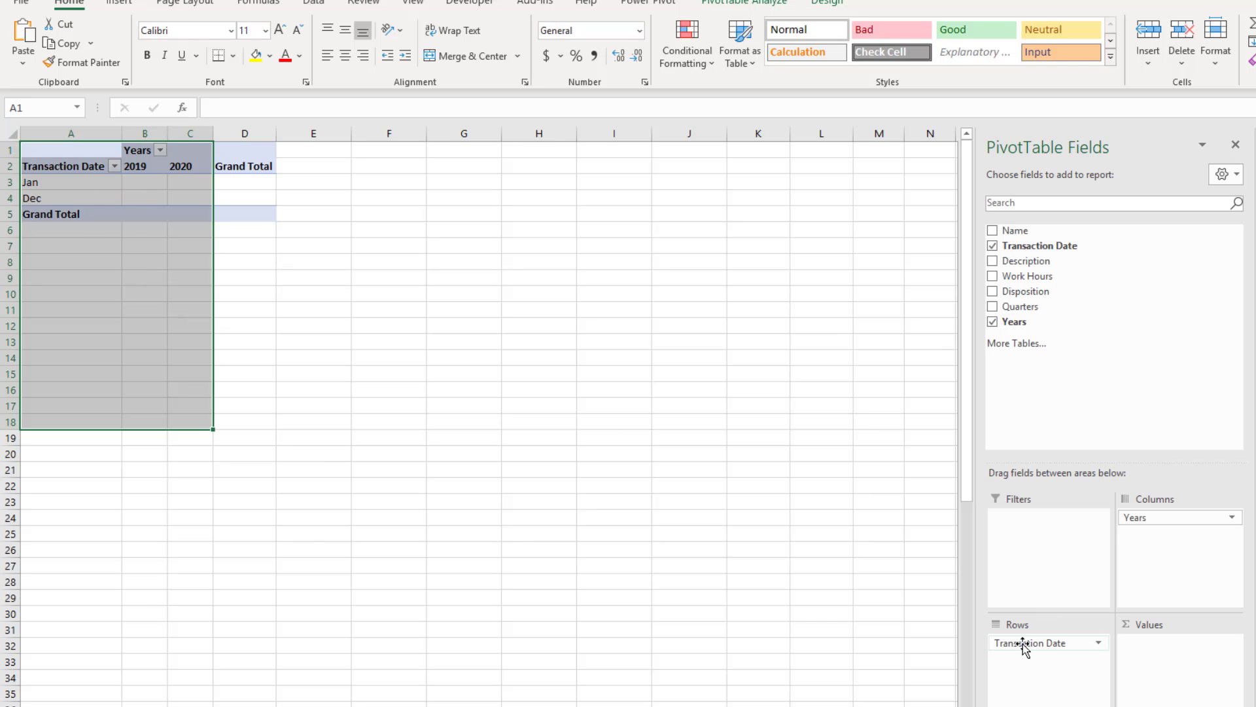
left_click_drag(1024, 648, 1126, 580)
Step: Rename the Transaction Date field to Months and expand every year to show its months
left_click(183, 150)
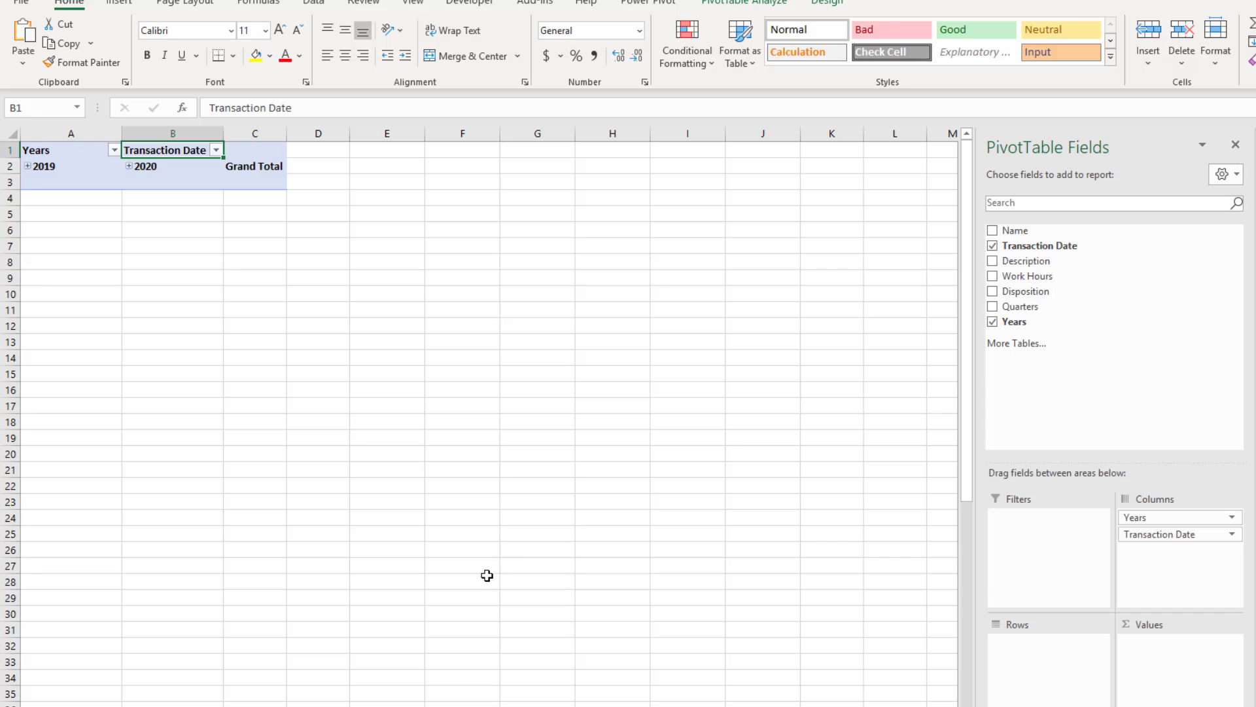
type("Months")
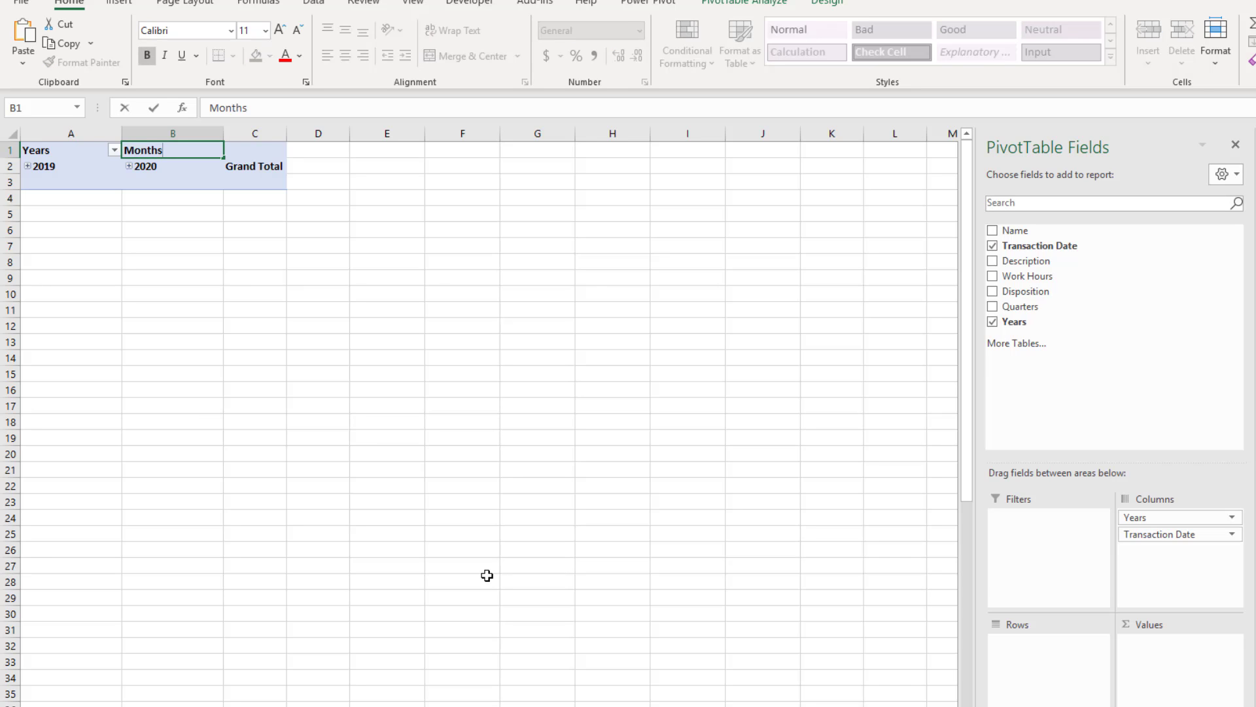
key("Return")
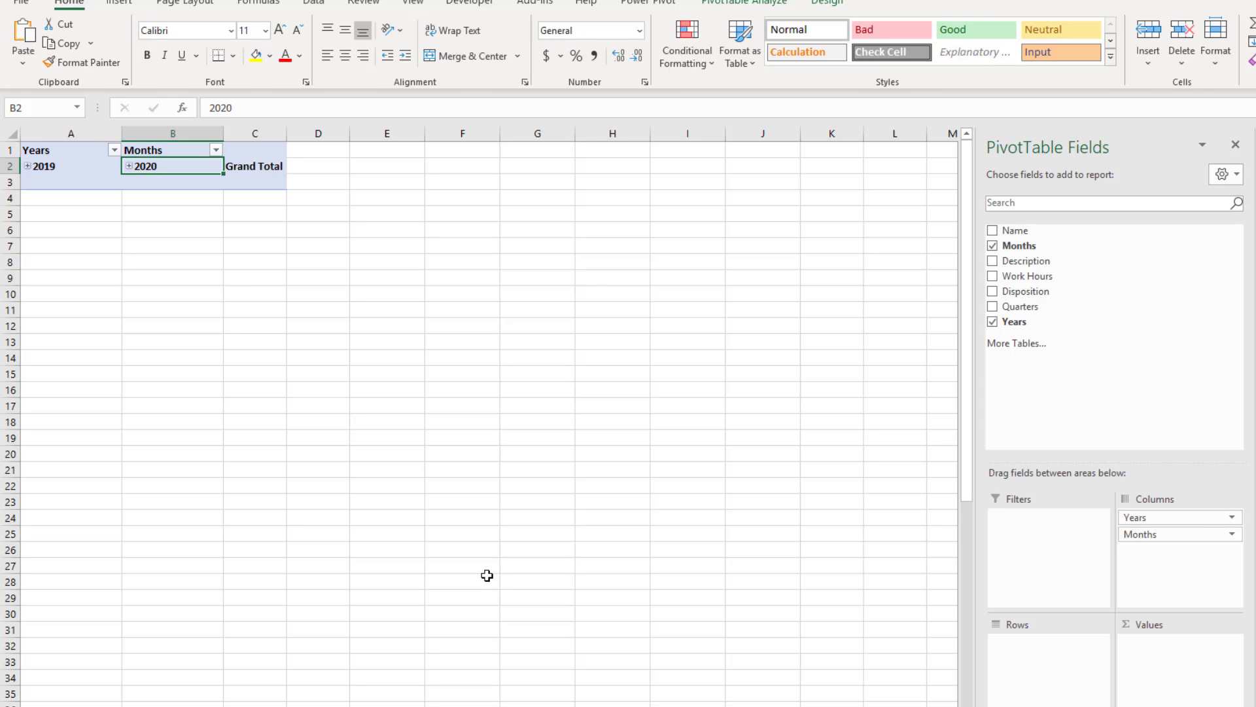
right_click(187, 167)
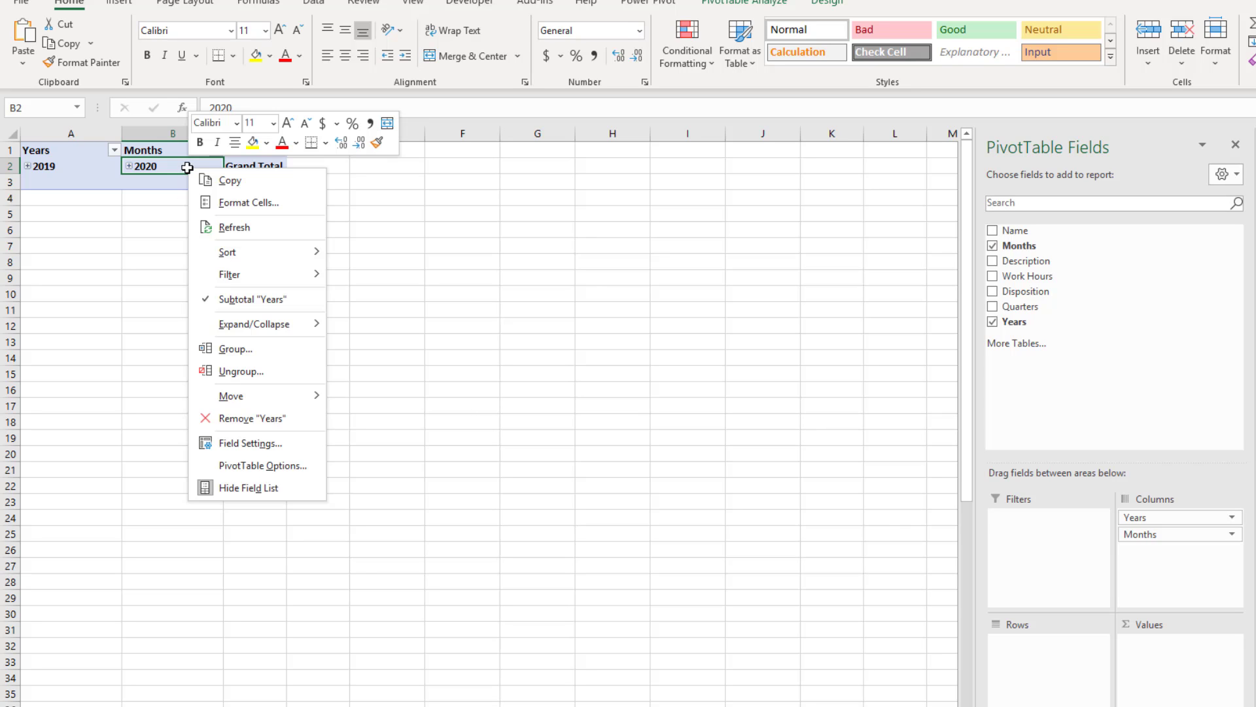
mouse_move(227, 329)
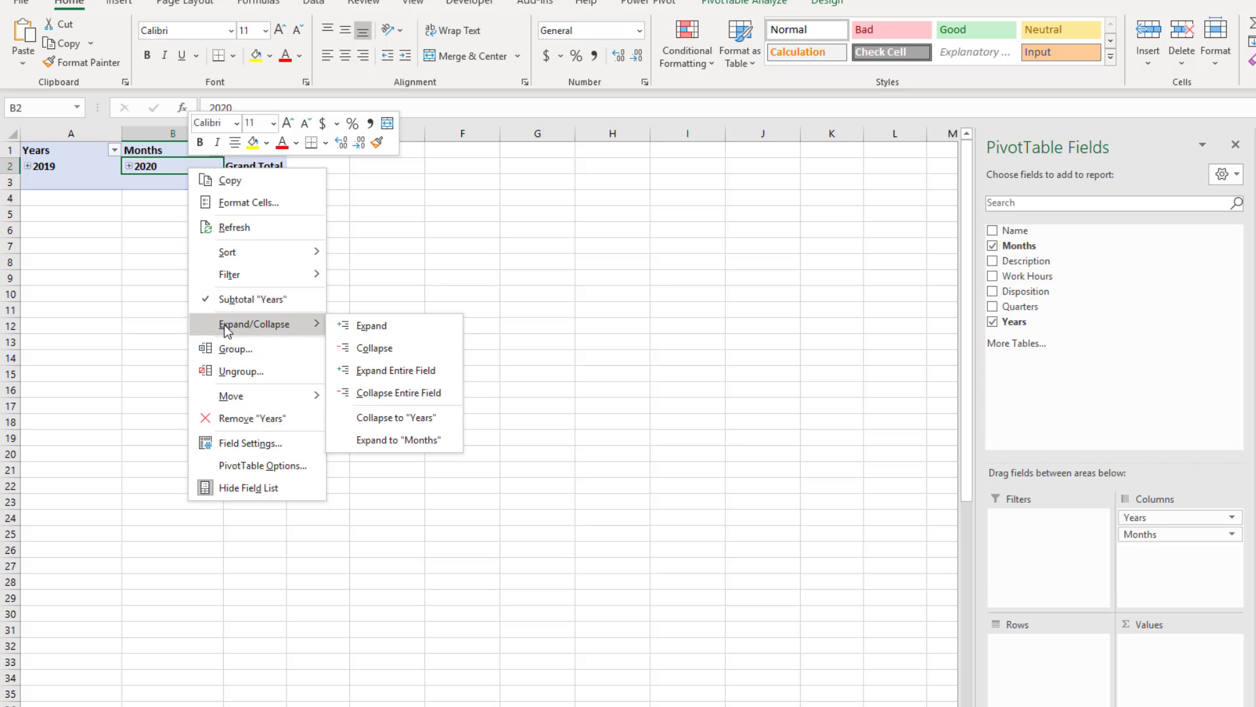
left_click(446, 373)
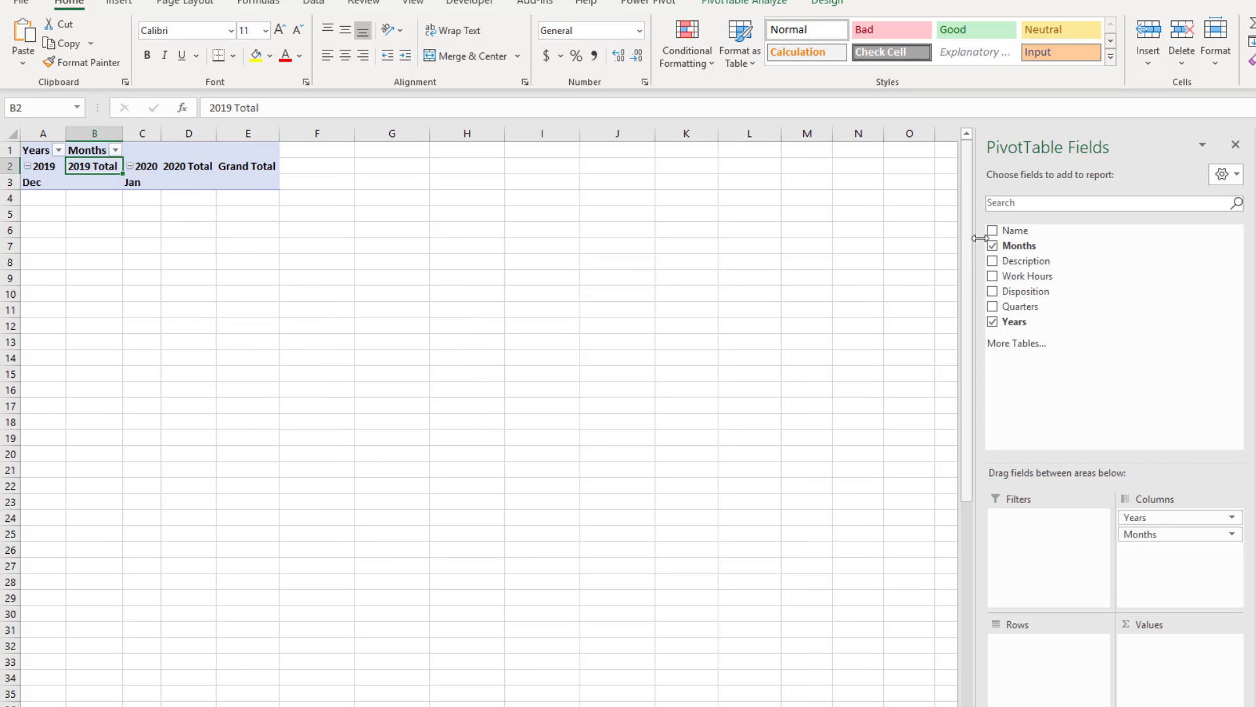
Step: Add Name to the pivot rows and Description to the pivot columns
left_click_drag(1012, 232, 1058, 656)
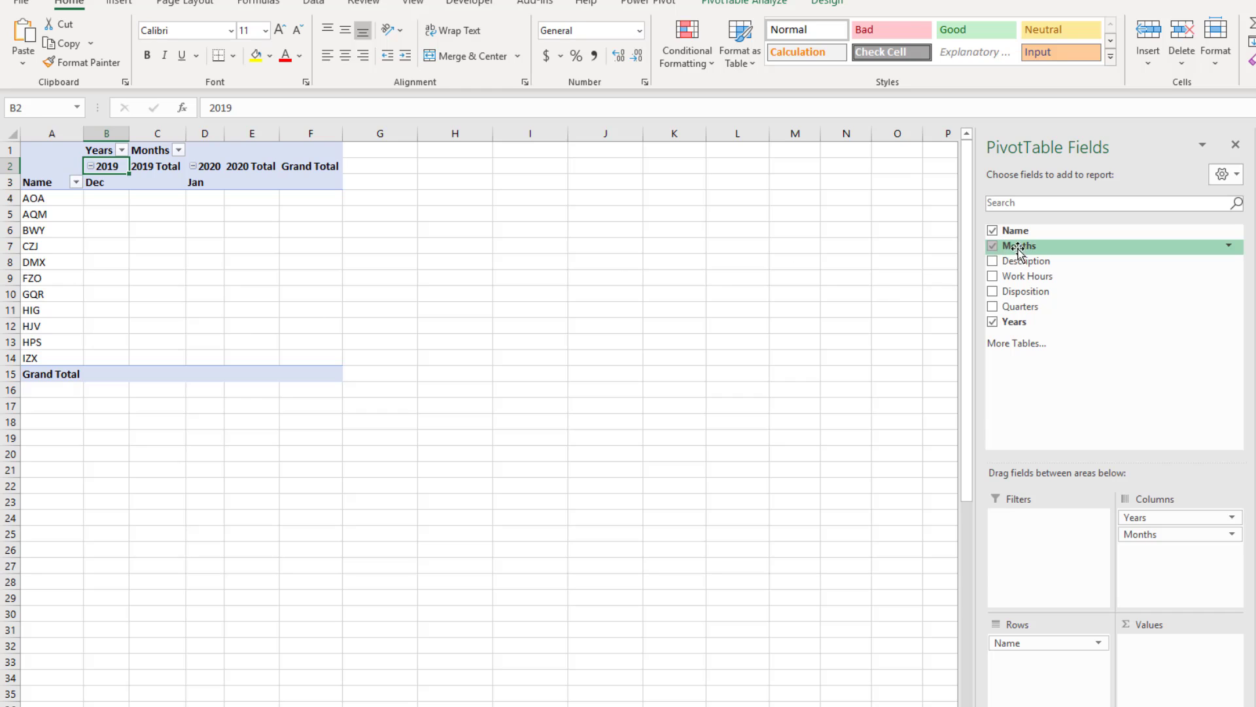
left_click_drag(1020, 261, 1149, 555)
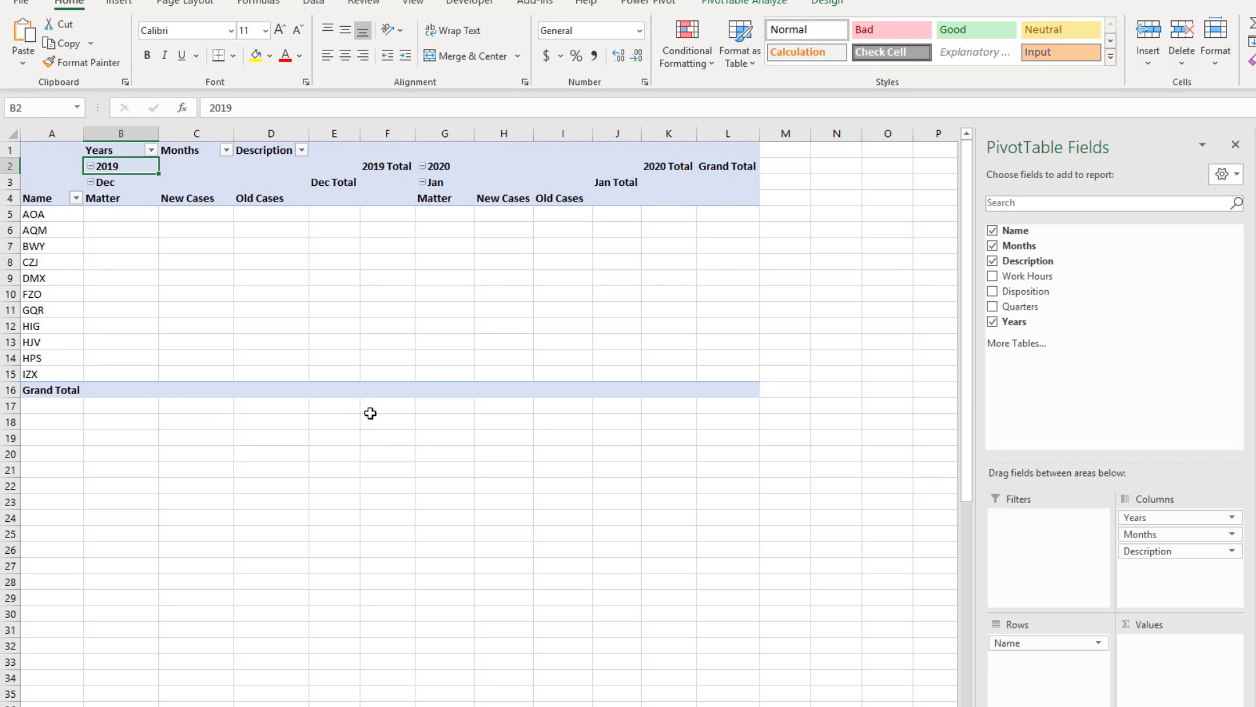
left_click(743, 1)
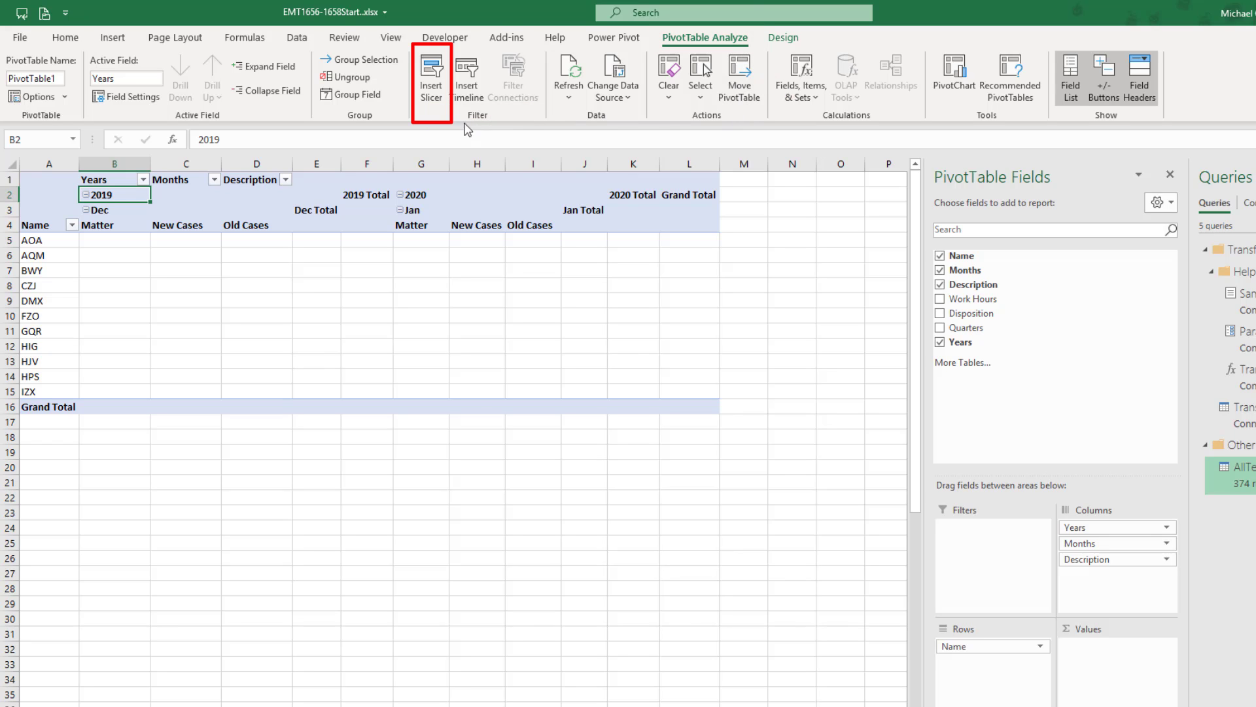
Step: Insert a Disposition slicer, shrink it, and place it beside the pivot near column M
left_click(445, 96)
left_click(355, 451)
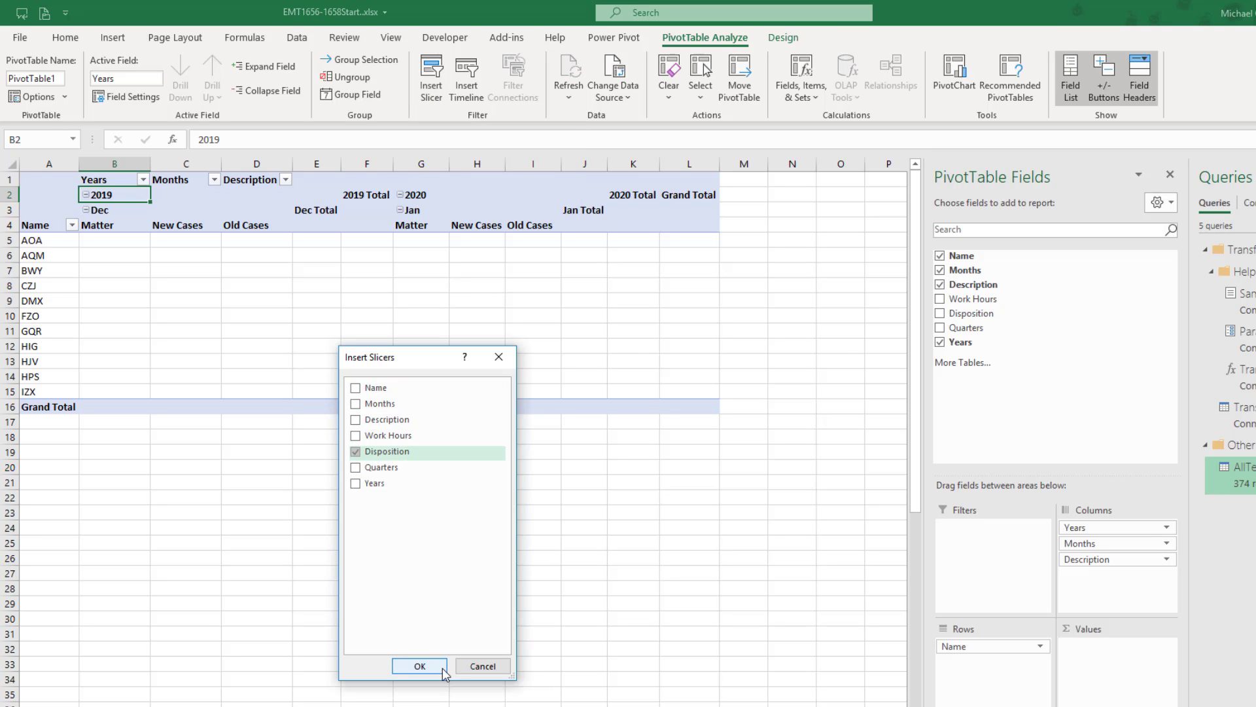
left_click(418, 666)
left_click_drag(542, 561, 516, 482)
left_click_drag(445, 362, 787, 195)
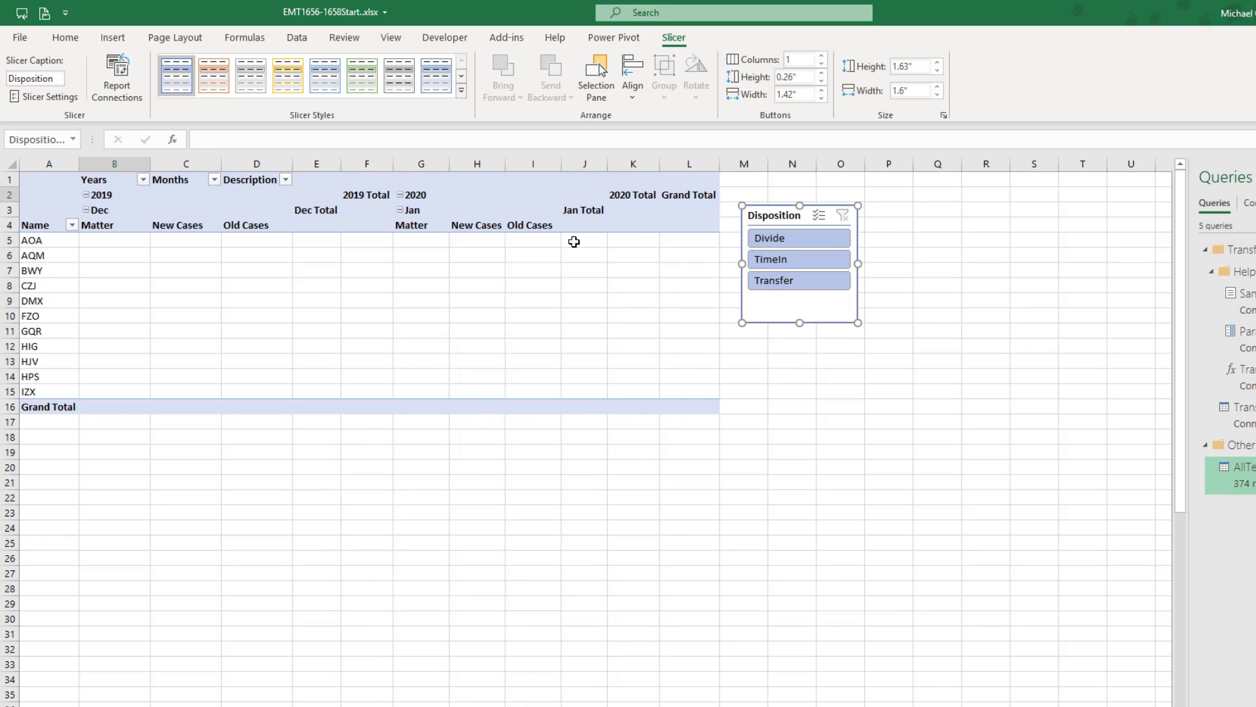
left_click(119, 240)
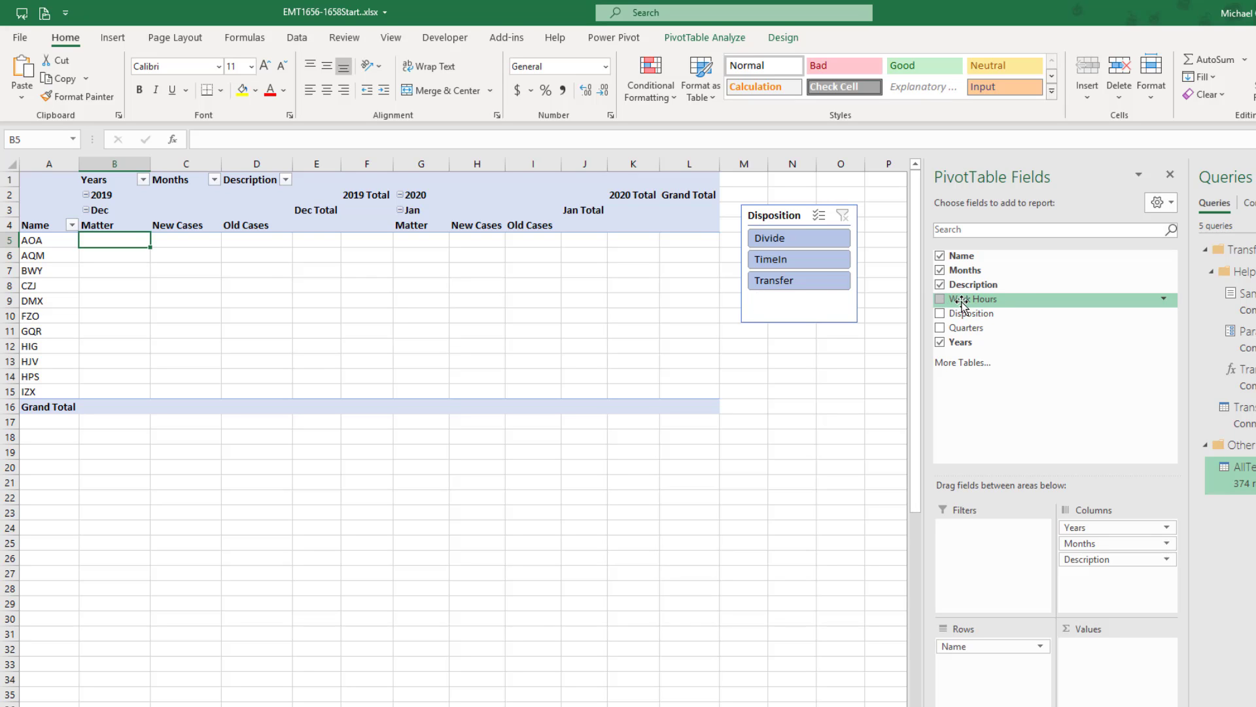
Step: Add Work Hours to the pivot values and summarize it as Count, totalling 374
left_click_drag(961, 305, 1120, 662)
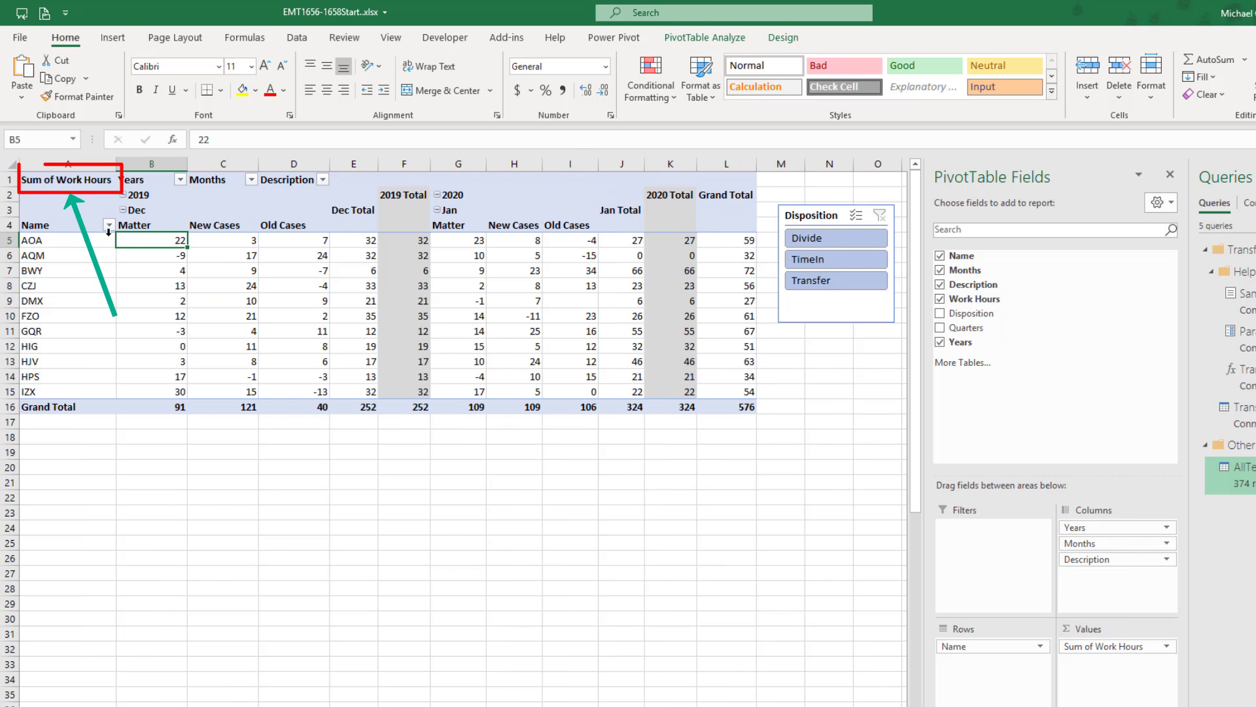
right_click(165, 245)
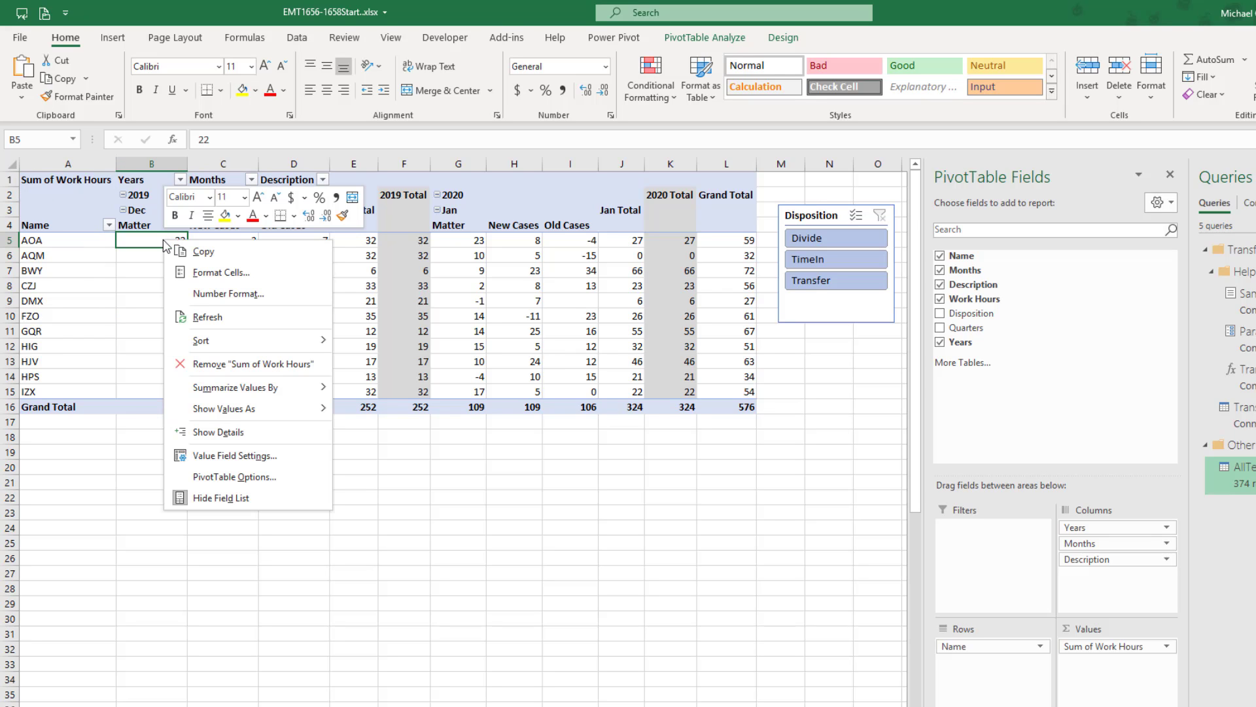
mouse_move(321, 387)
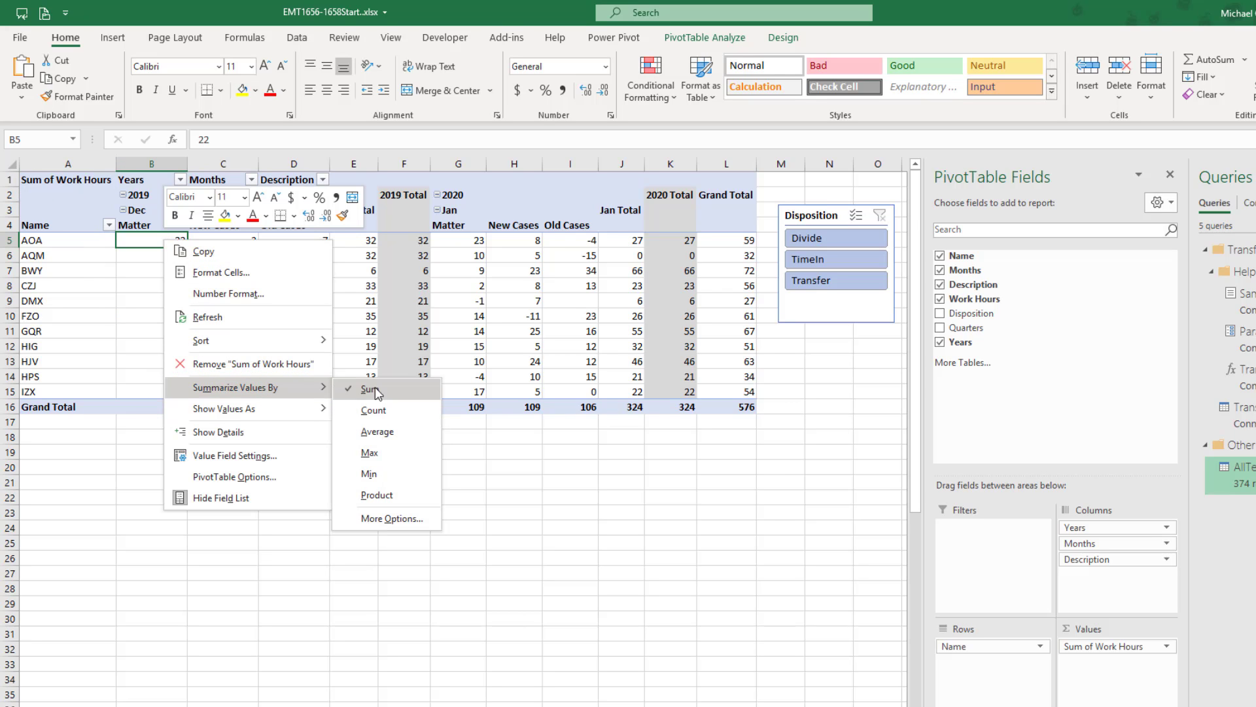
left_click(394, 420)
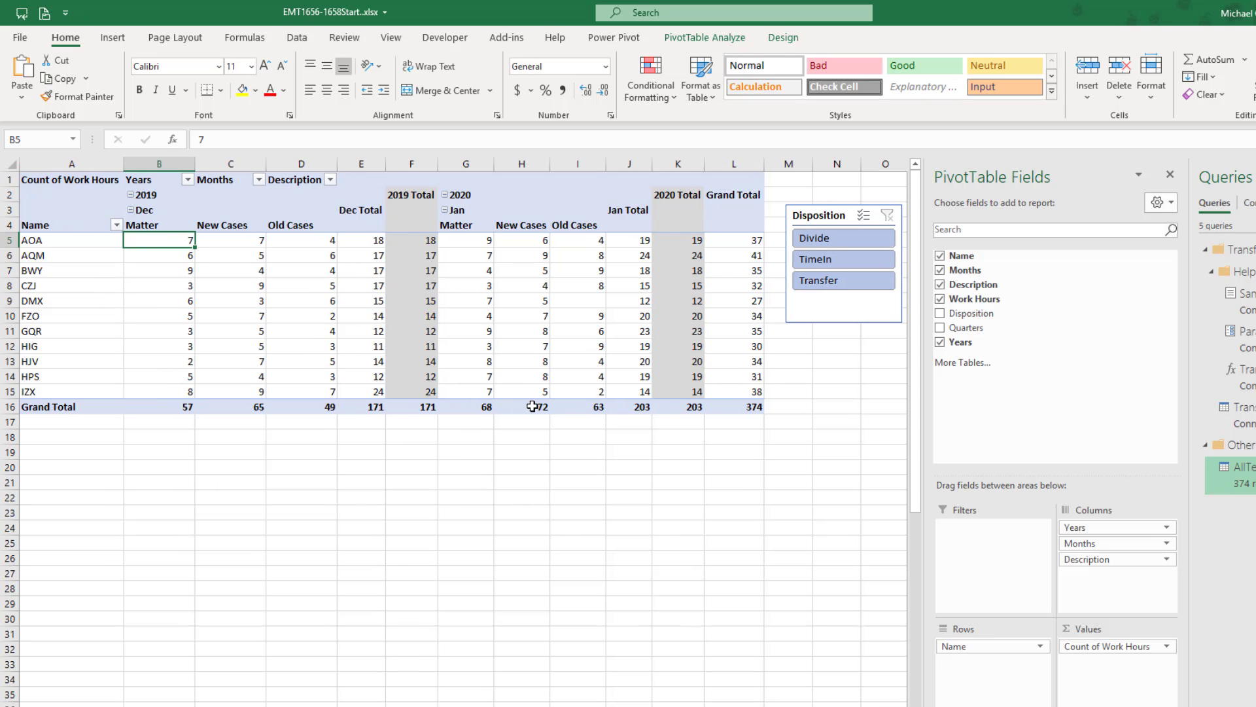
mouse_move(533, 406)
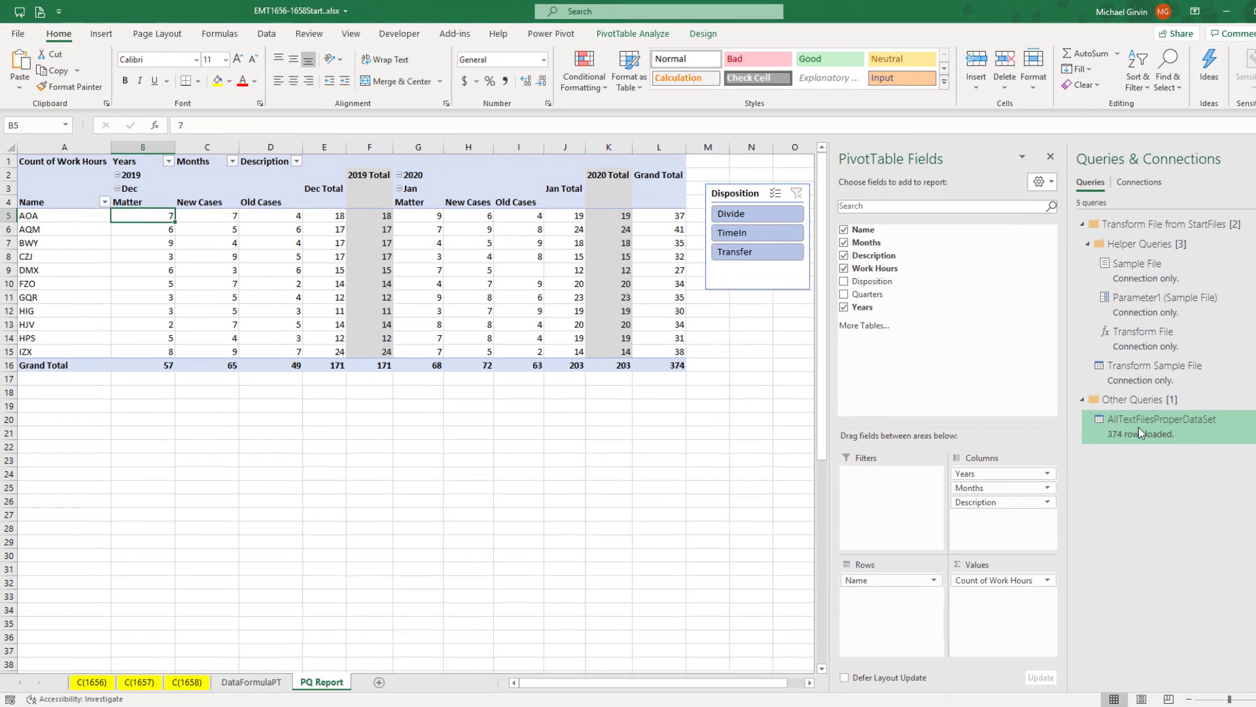
mouse_move(1250, 476)
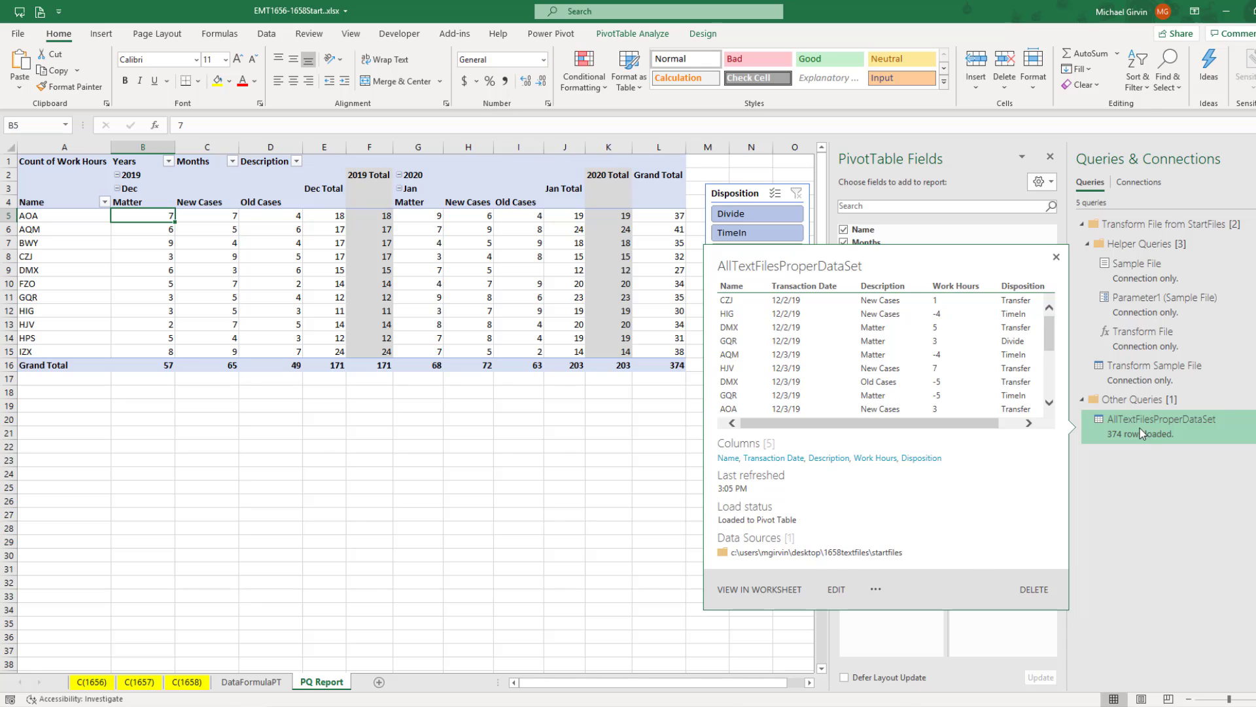
Step: Filter AllTextFilesProperDataSet to Work Hours less than 0 and load the 144 rows to Excel
double_click(1140, 428)
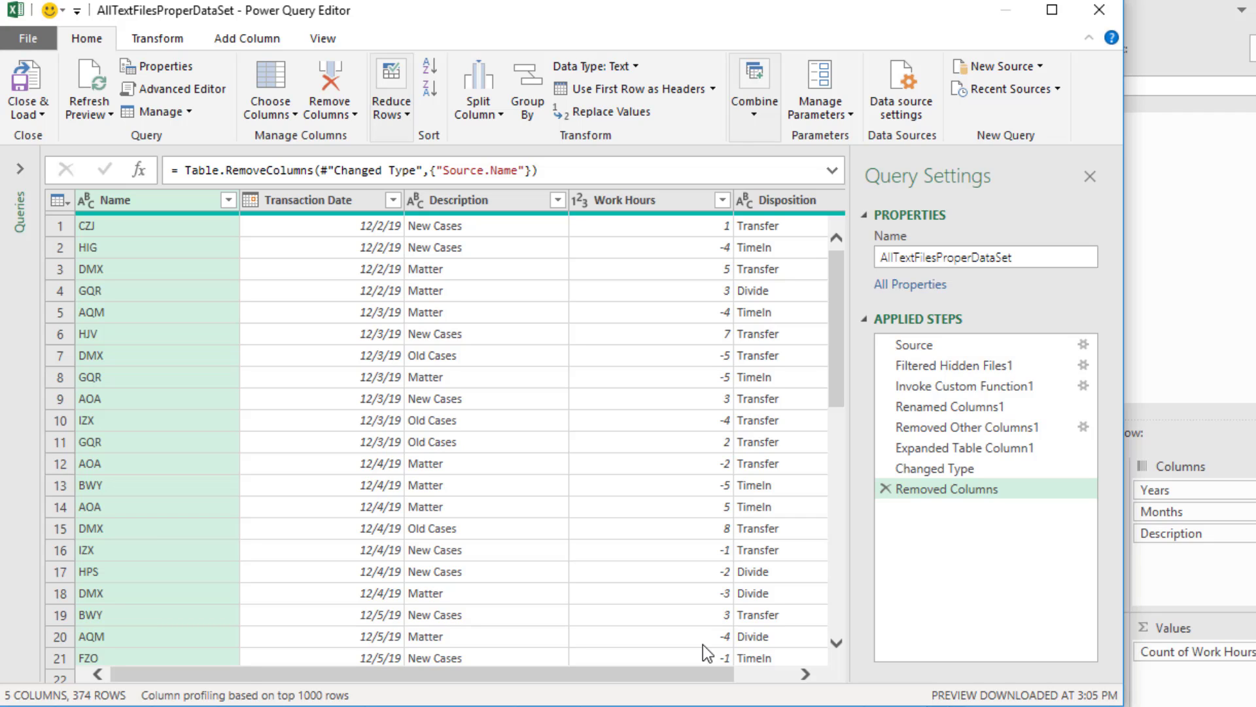
left_click(724, 198)
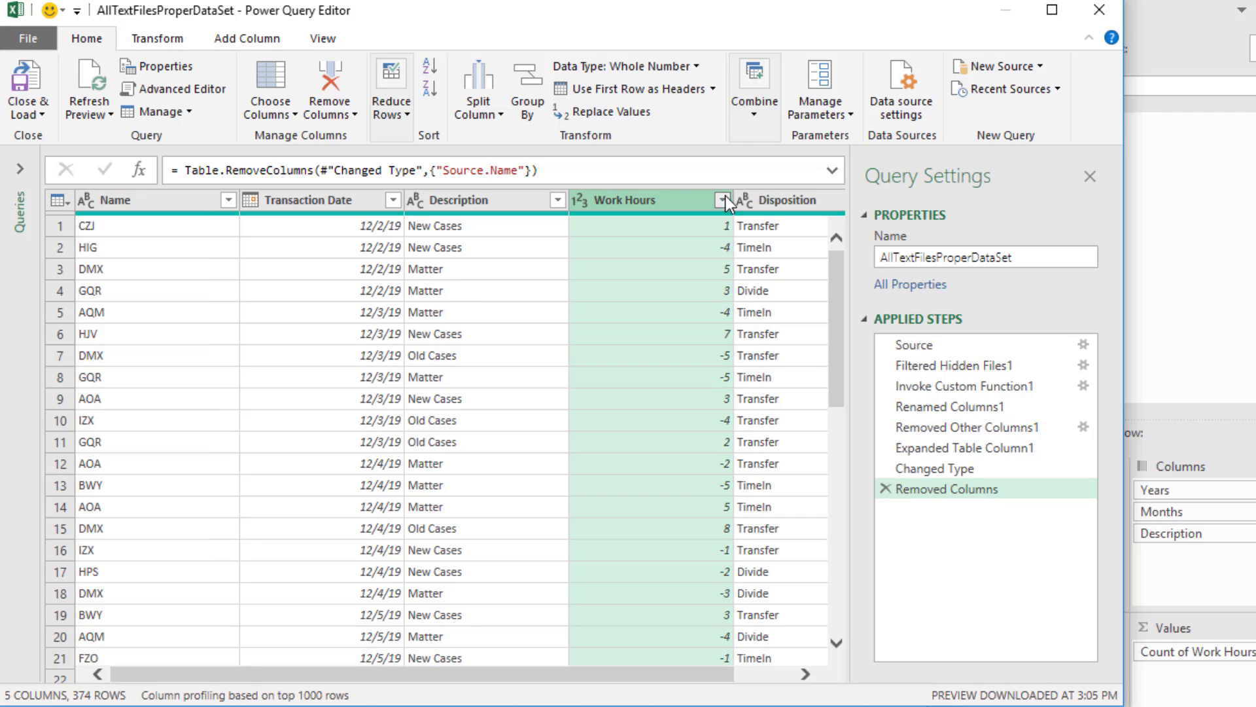
left_click(723, 200)
left_click(722, 201)
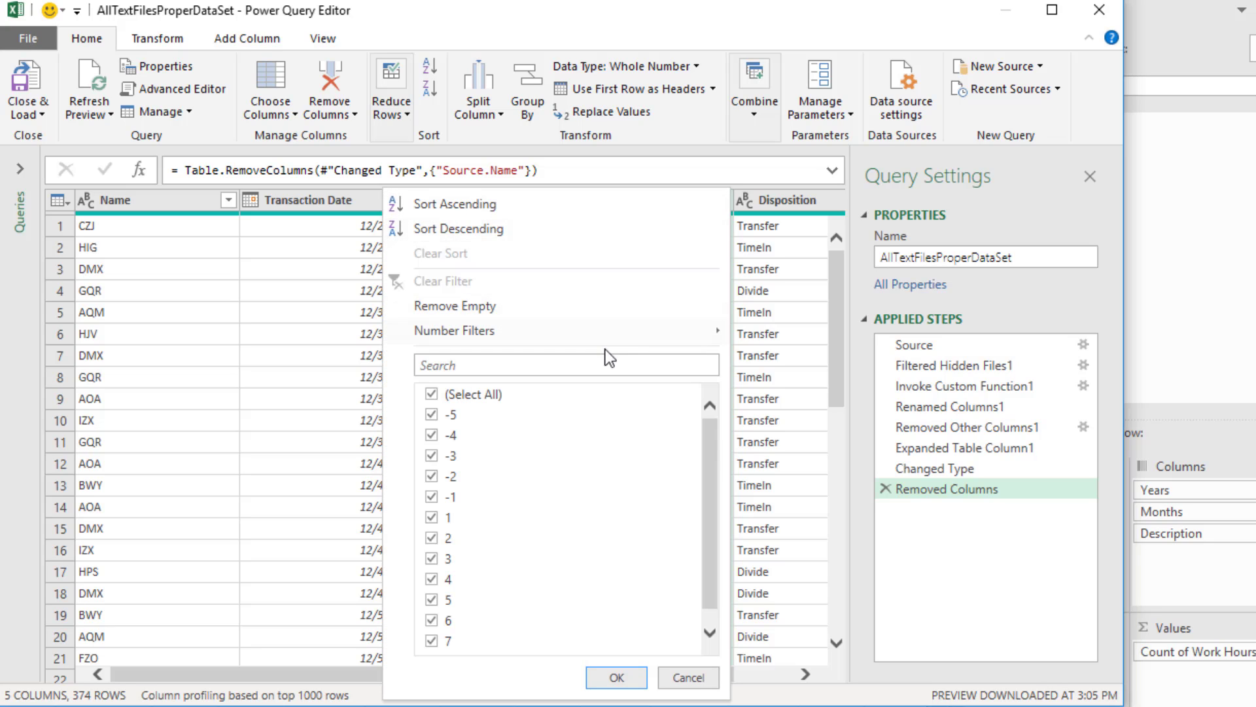
mouse_move(602, 334)
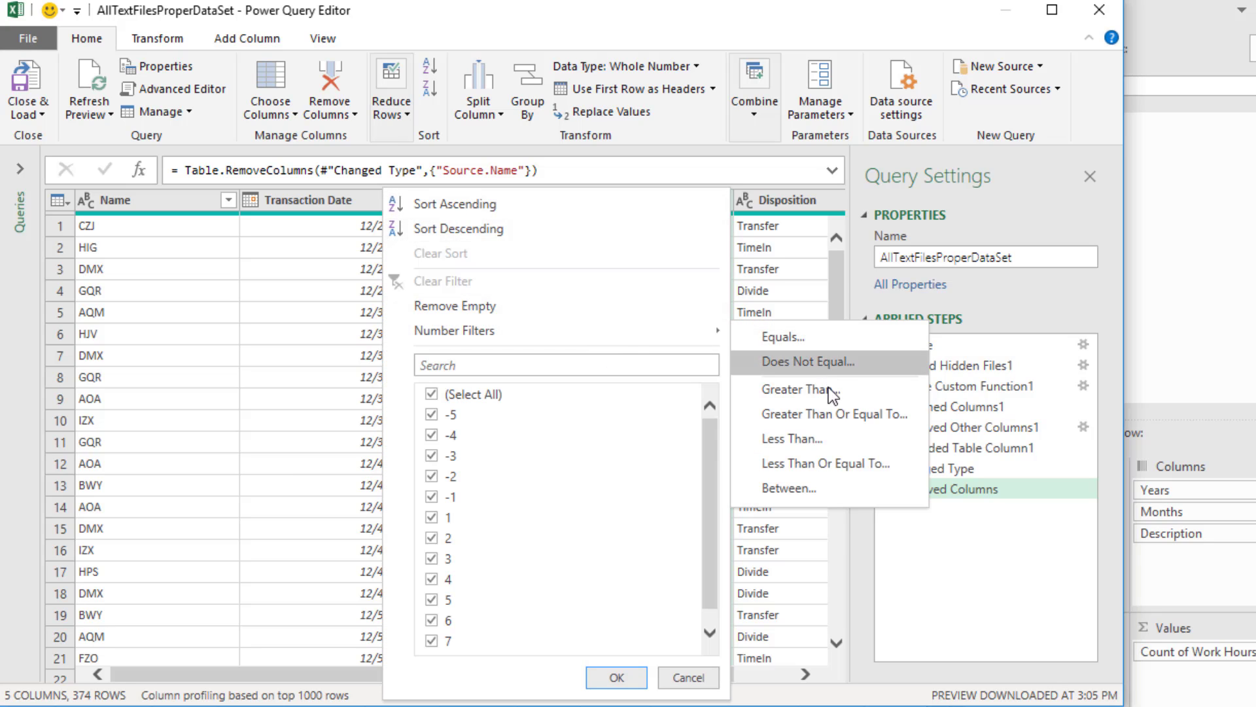
left_click(867, 443)
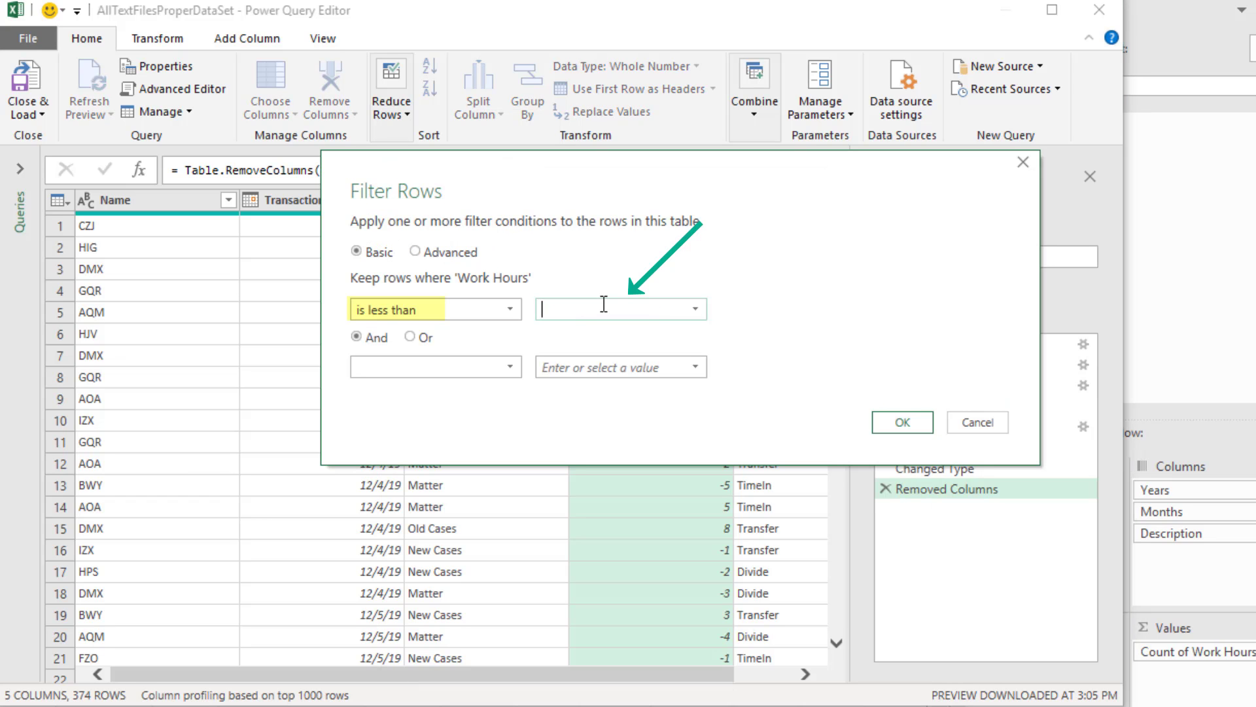
type("0")
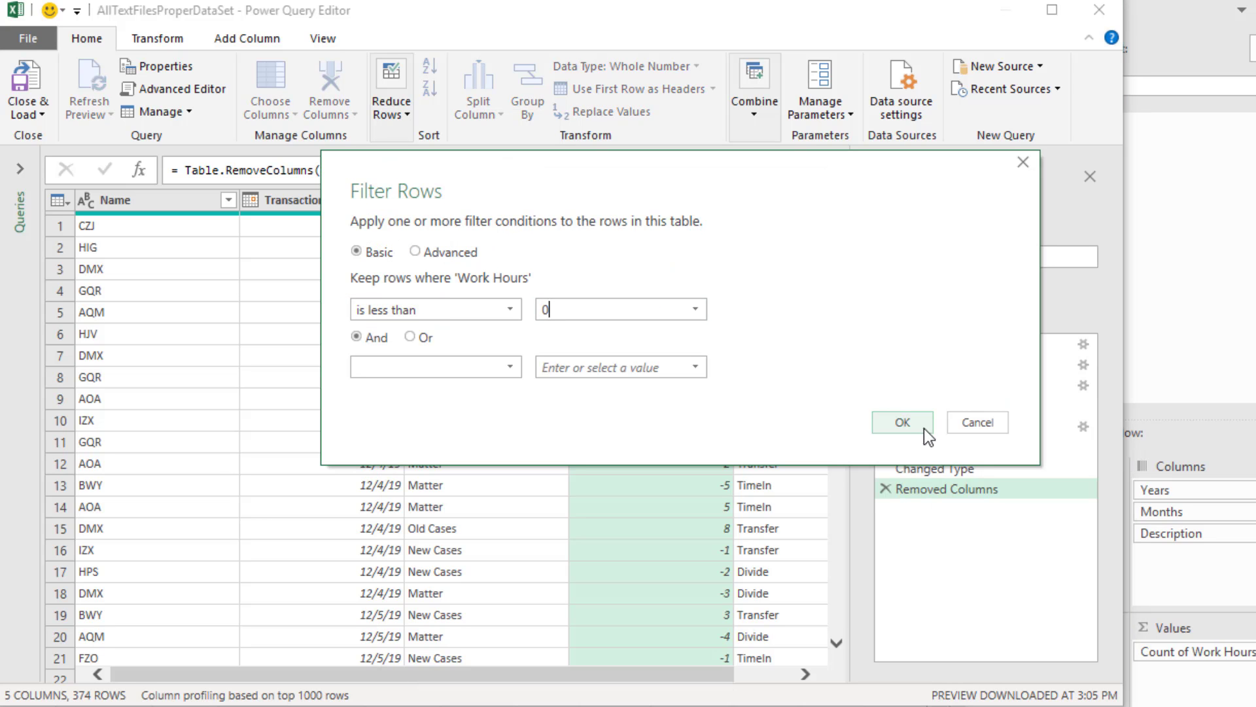
left_click(903, 422)
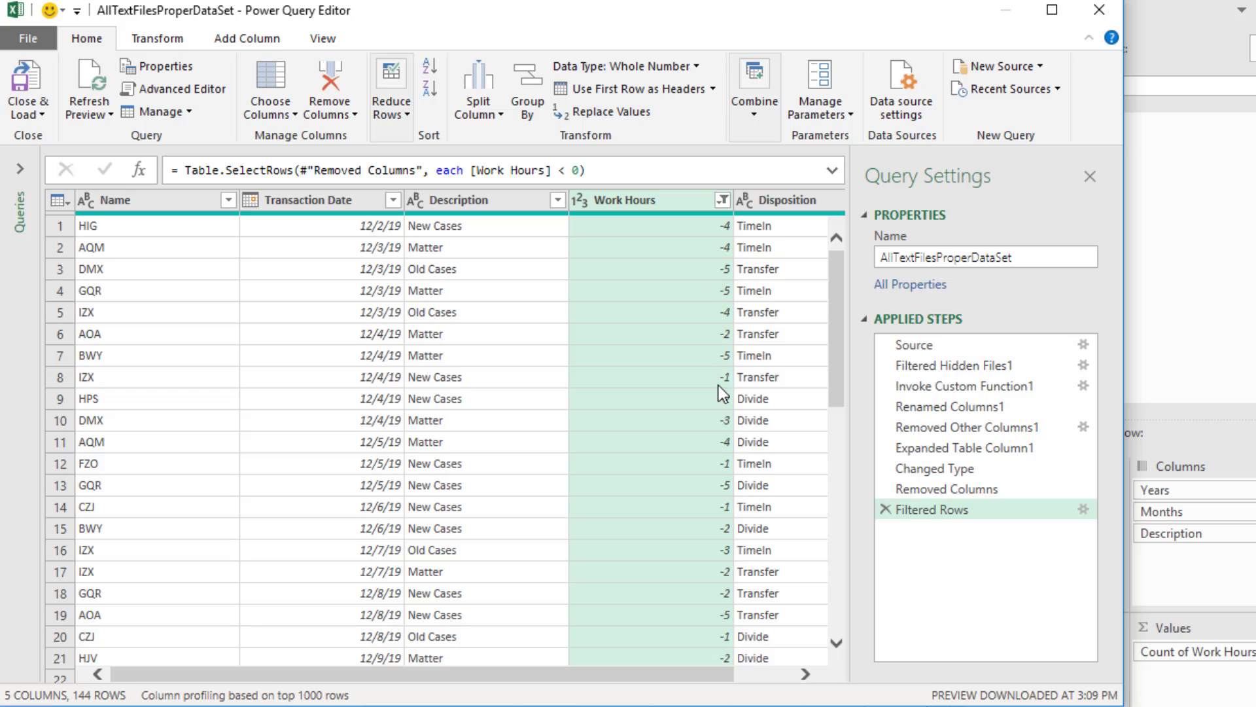
left_click(26, 84)
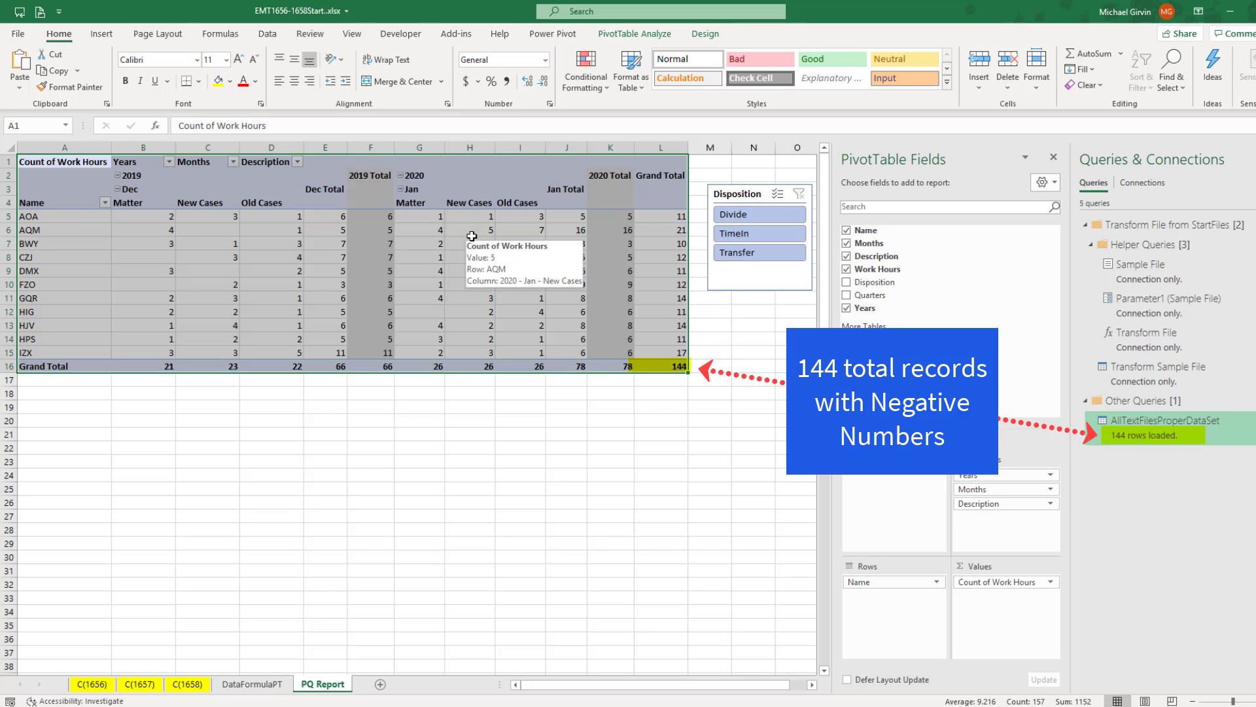
Step: Turn off all subtotals in the pivot table
left_click(608, 284)
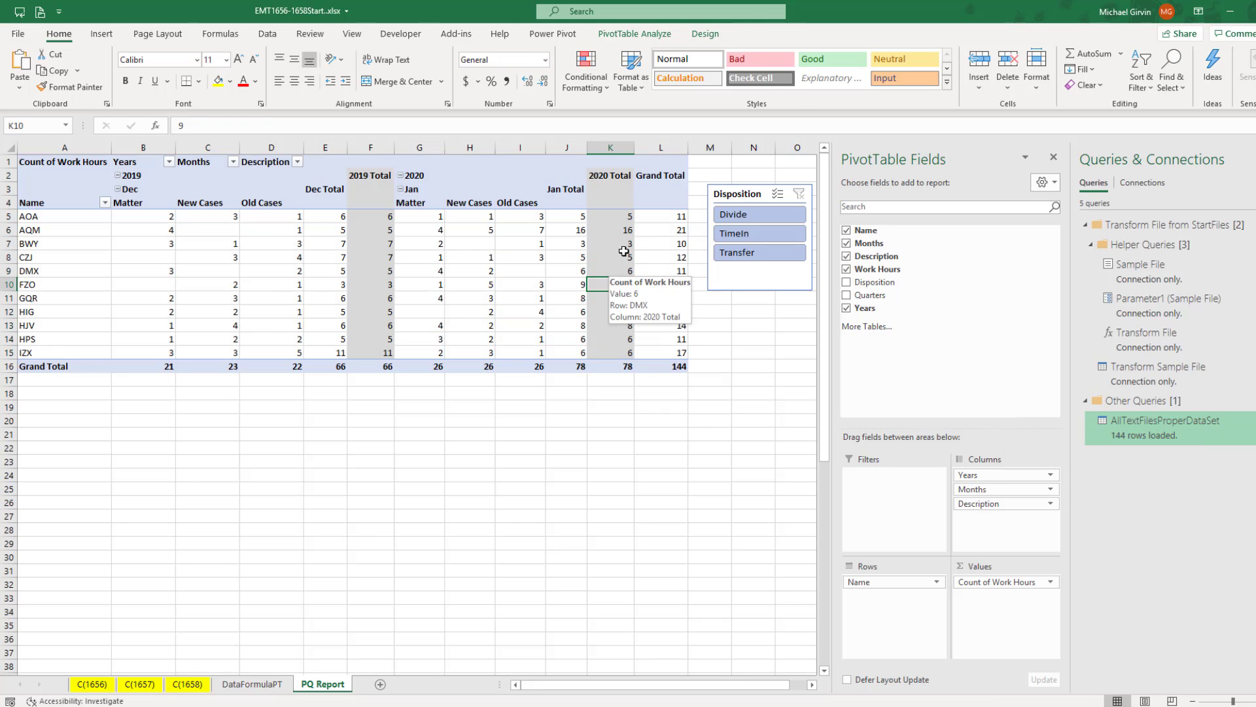
left_click(706, 34)
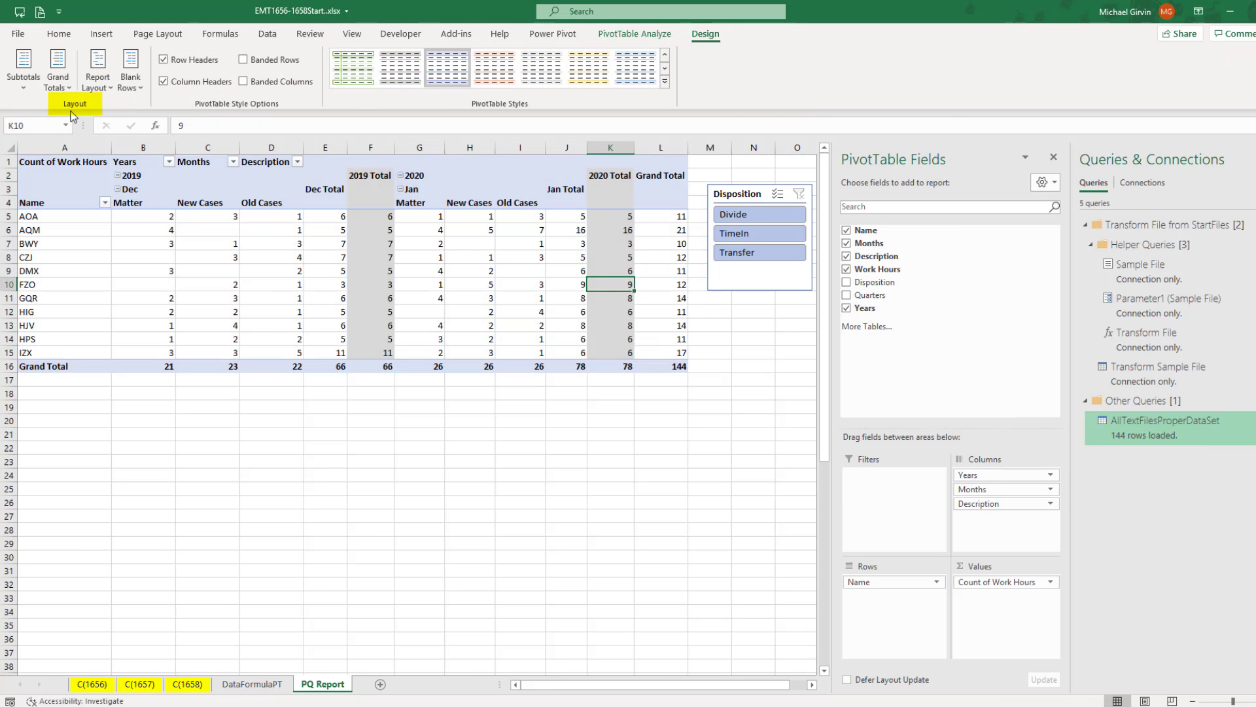
left_click(24, 90)
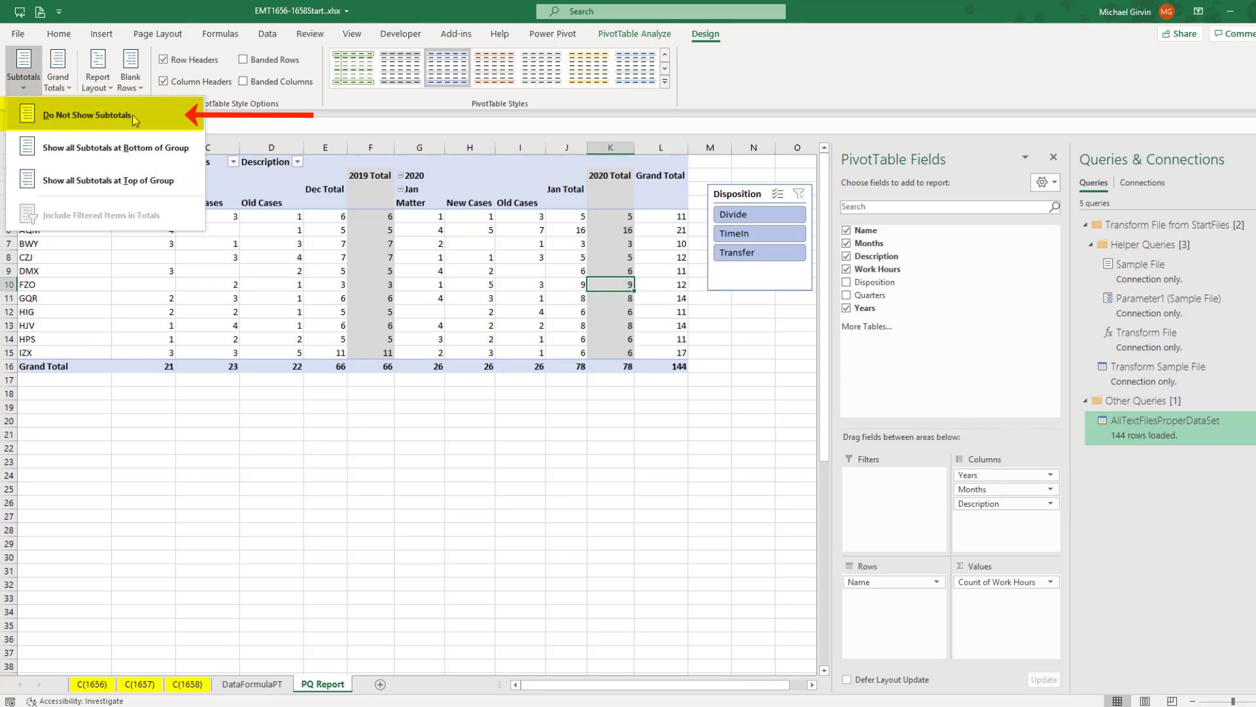
left_click(170, 122)
Step: Move the Disposition slicer beside the pivot and slice it to Divide, showing 47 records
left_click_drag(739, 259, 646, 270)
left_click(649, 268)
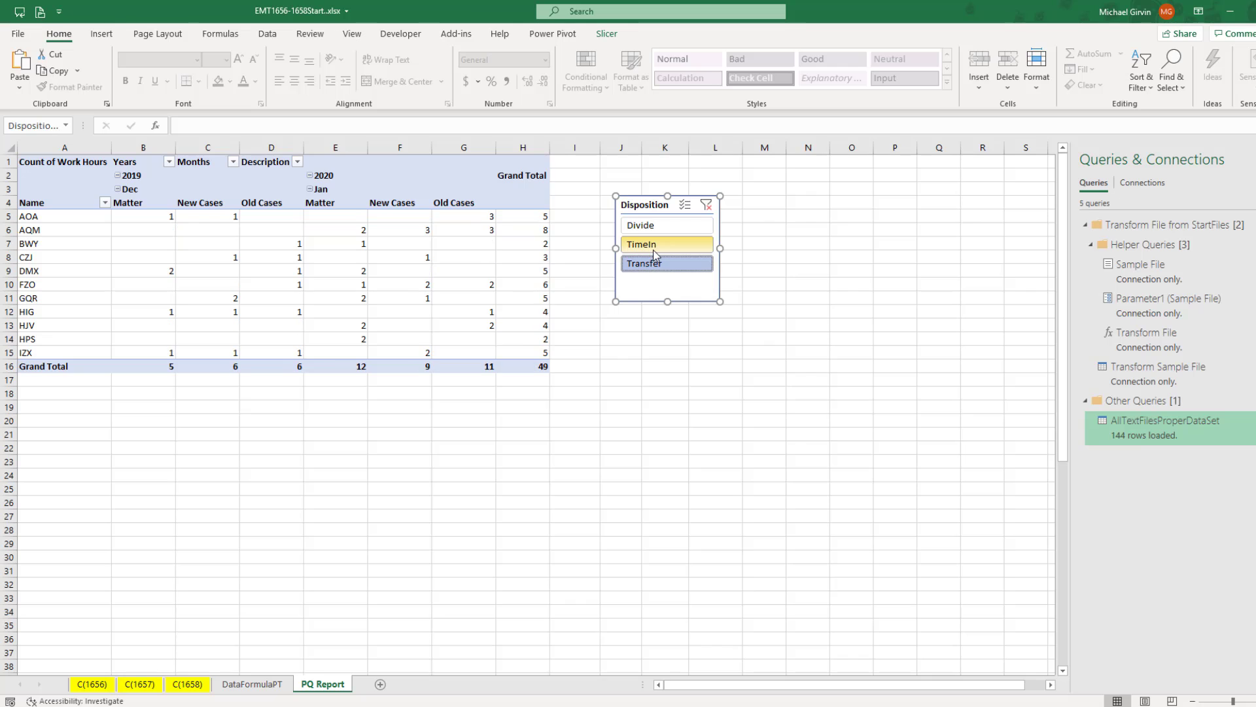
left_click(652, 224)
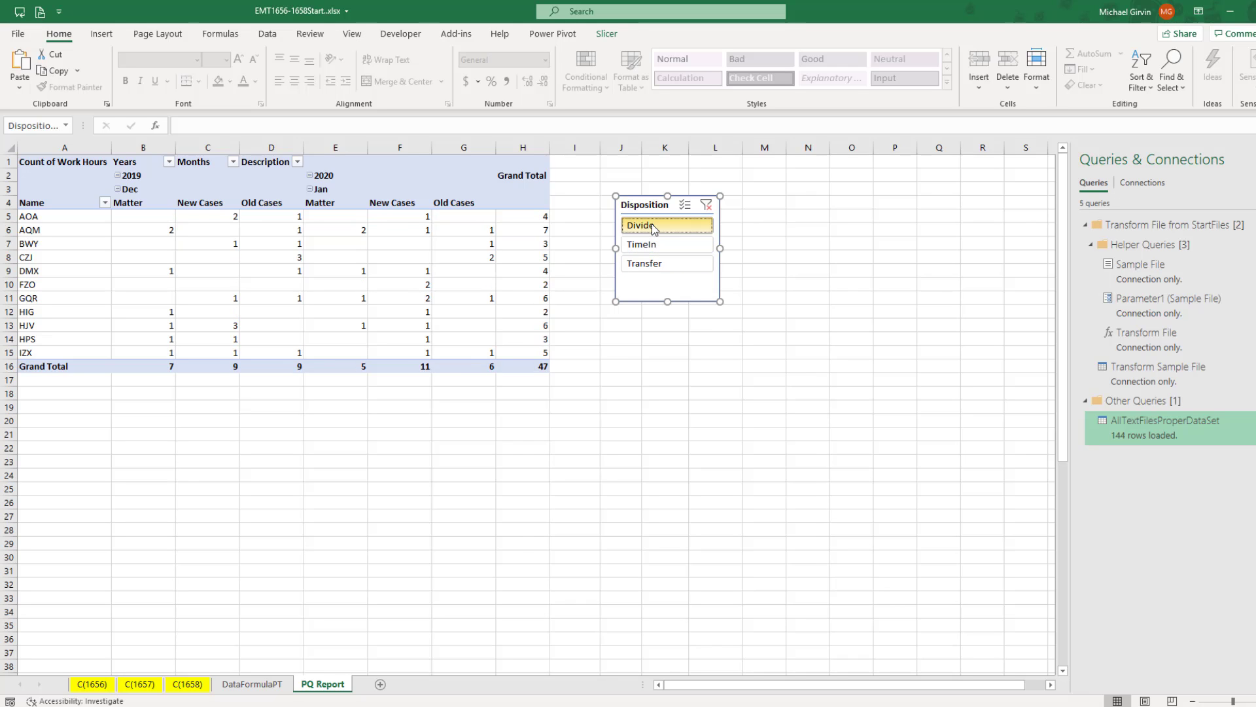
Step: Save the workbook, then copy 202002.txt into the StartFiles folder
key("ctrl+s")
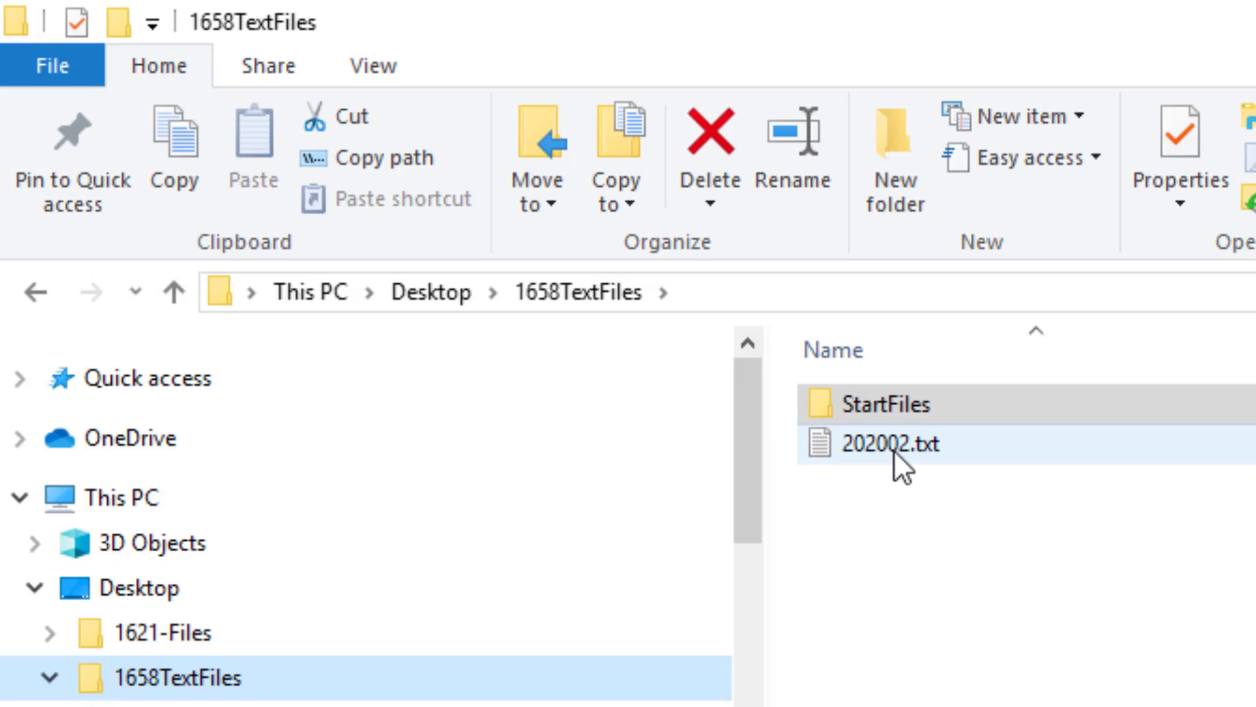
left_click(894, 449)
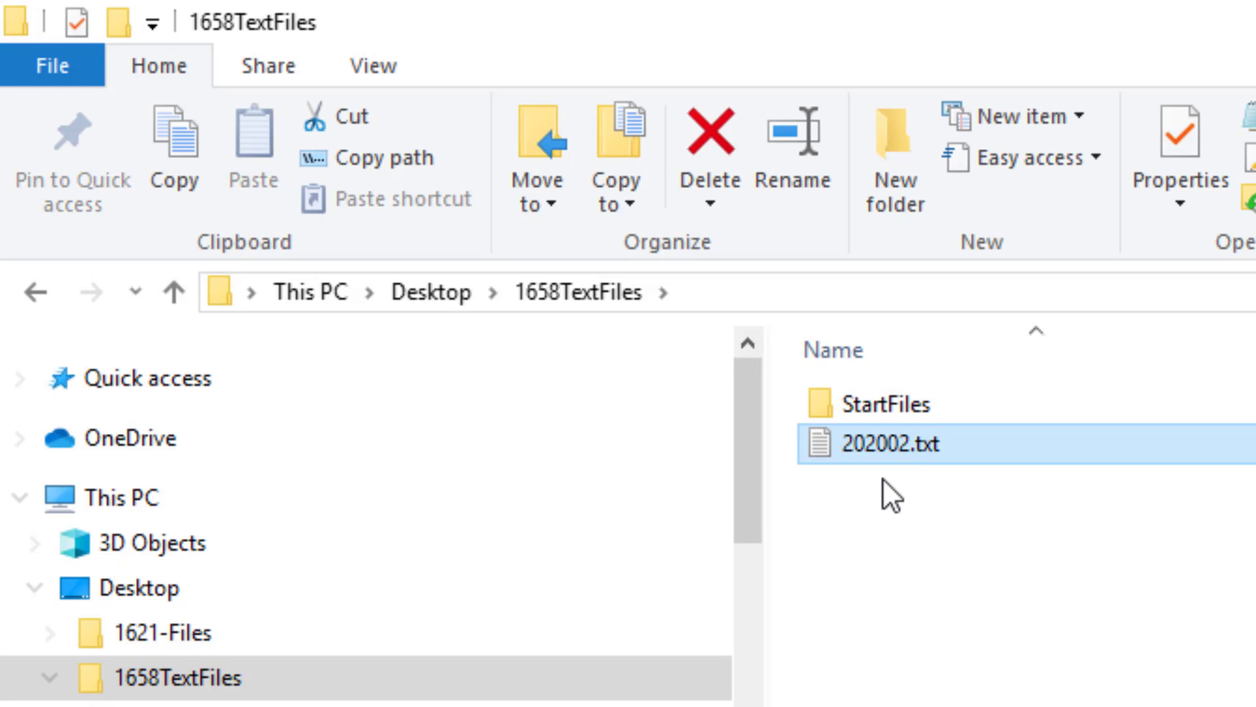
key("ctrl+c")
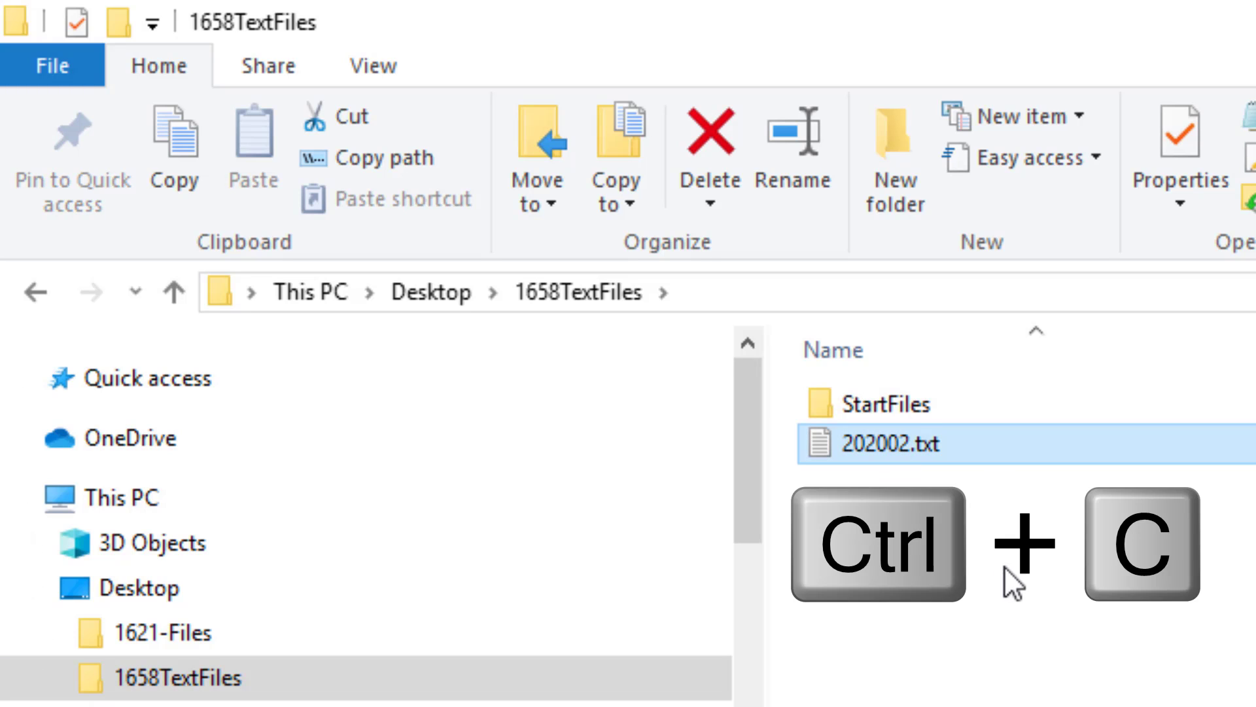
double_click(903, 409)
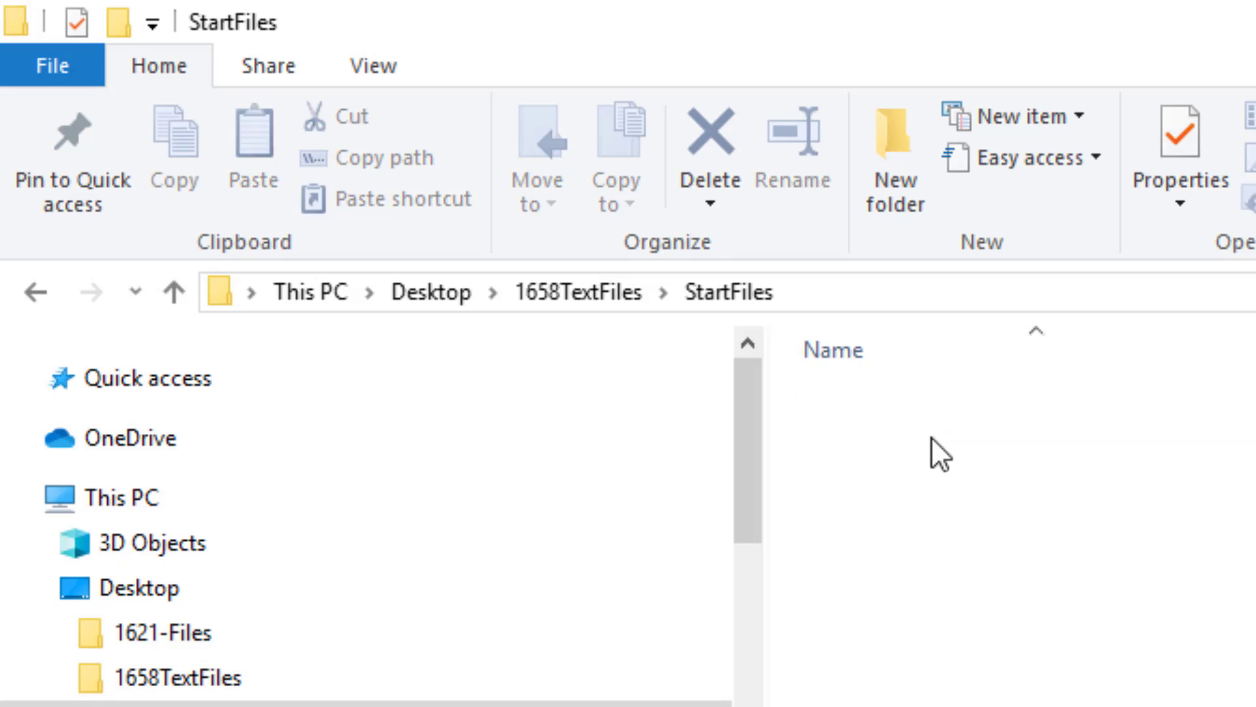
key("ctrl+v")
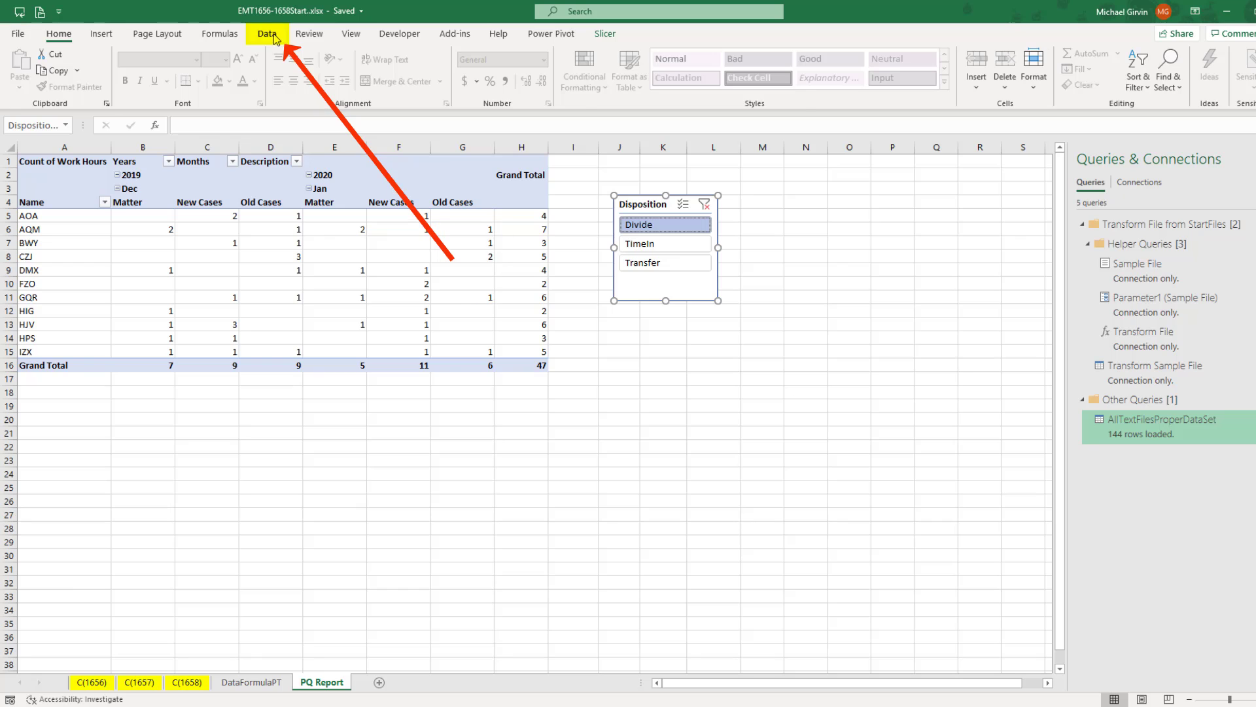
Step: Refresh all queries to include Feb 2020 (210 rows) and slice the pivot to Transfer
left_click(274, 37)
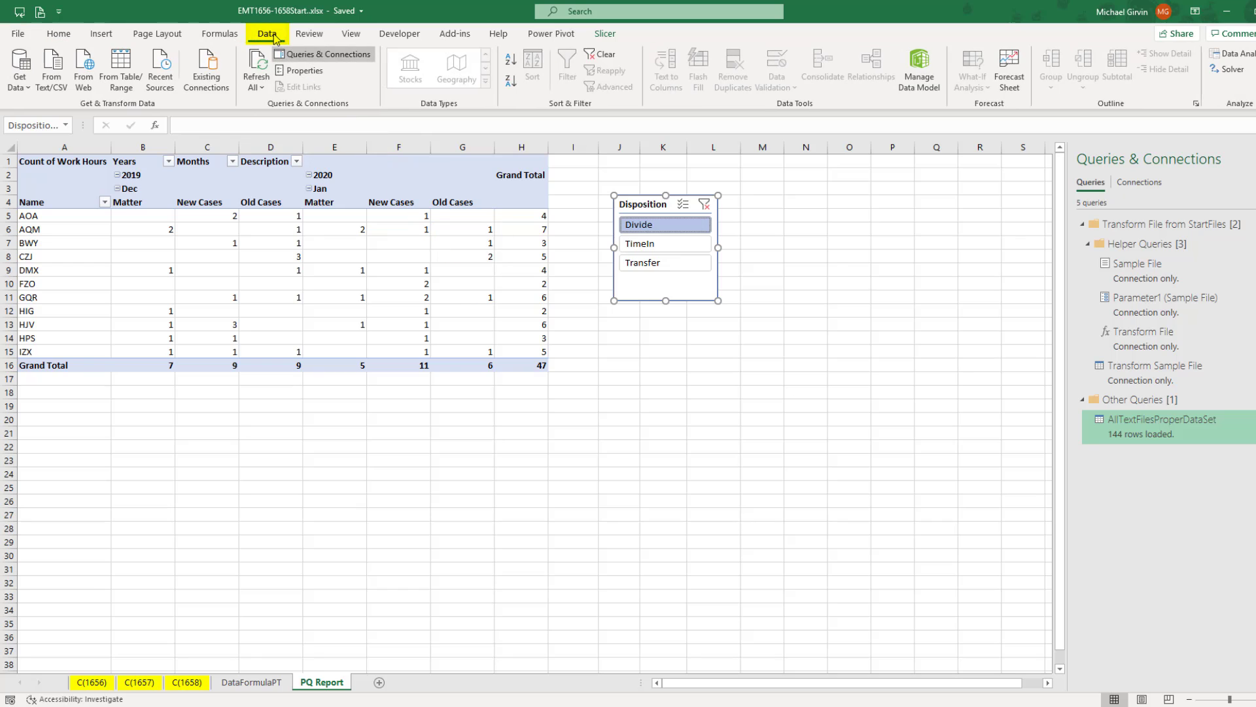
left_click(257, 68)
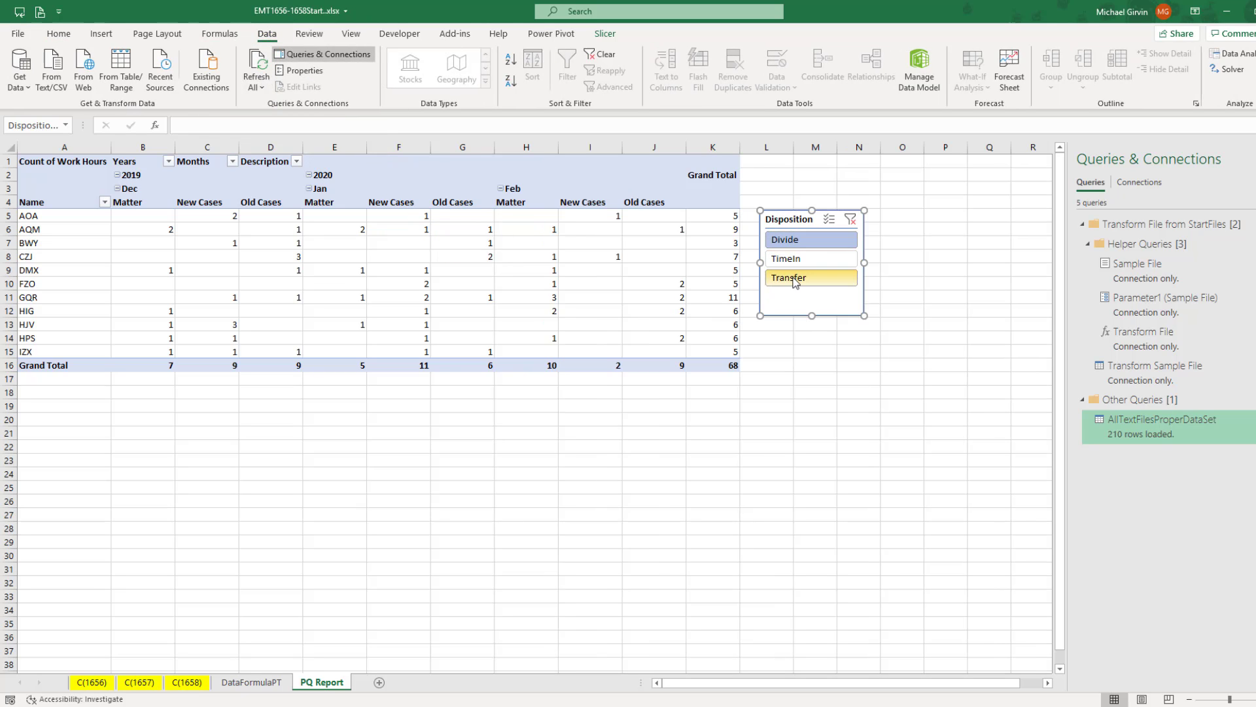
left_click(795, 283)
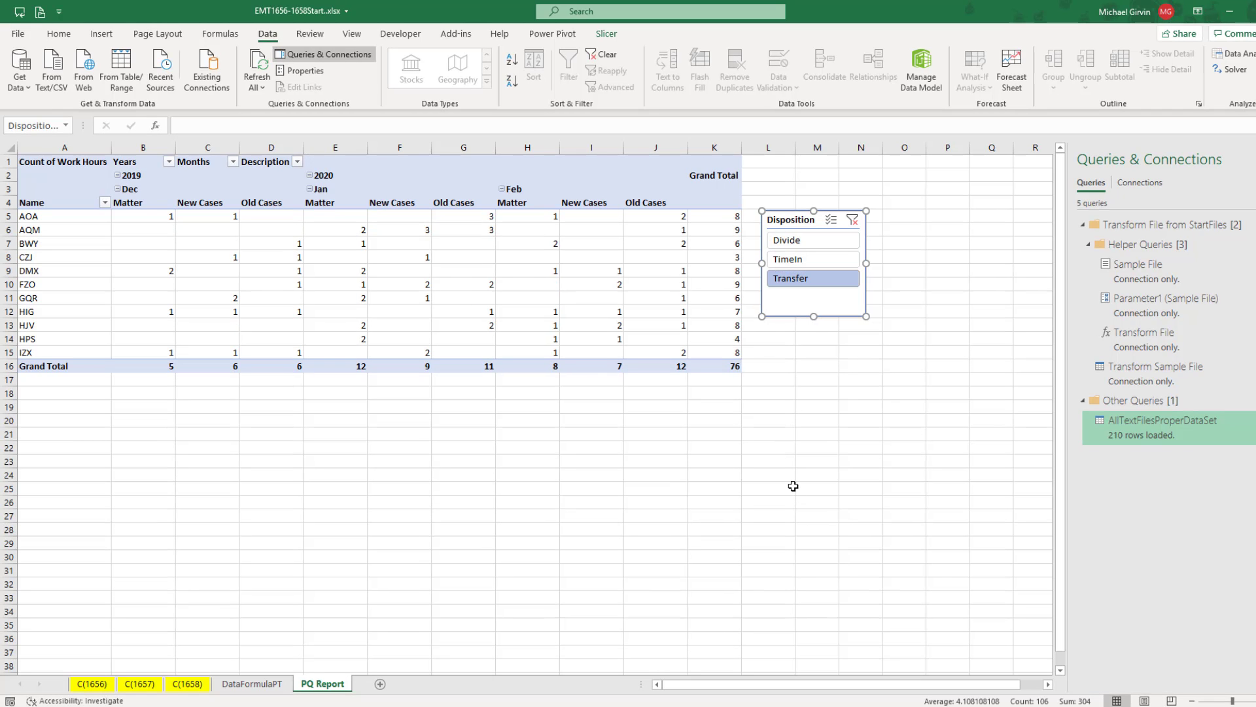
left_click(608, 268)
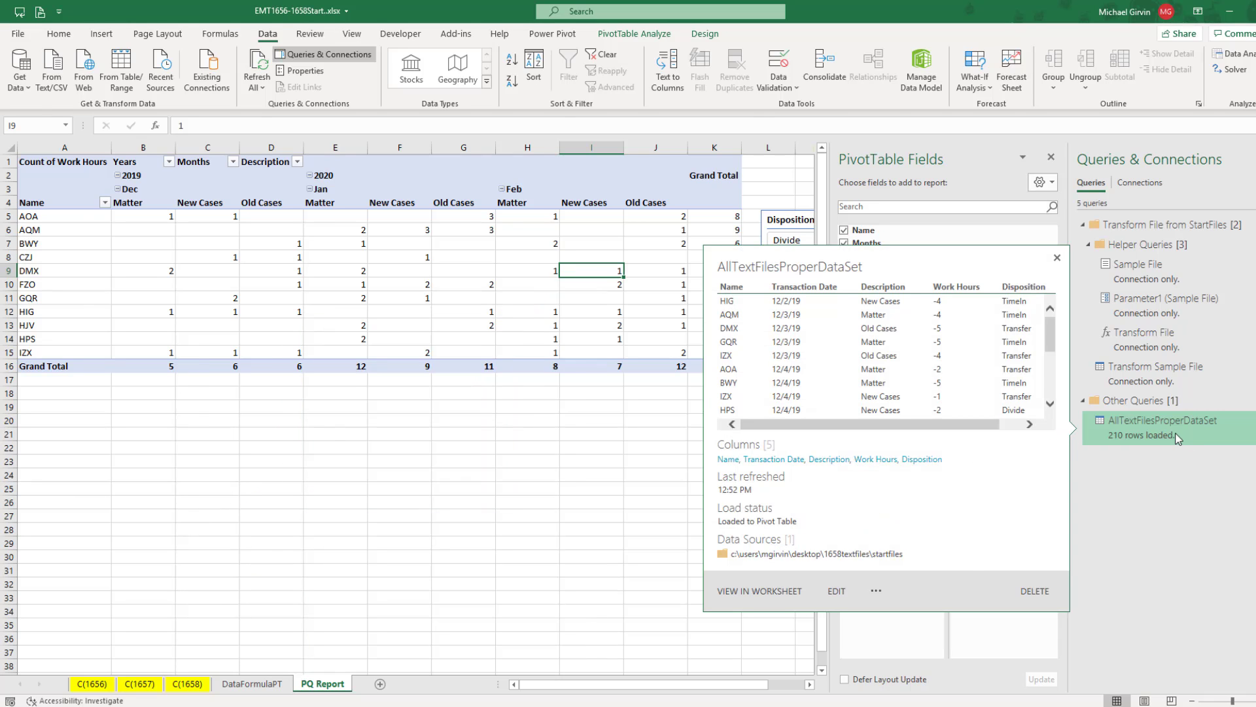
Step: Repoint the Sample File query's Source to New Location\1658TextFiles\StartFiles
double_click(1175, 433)
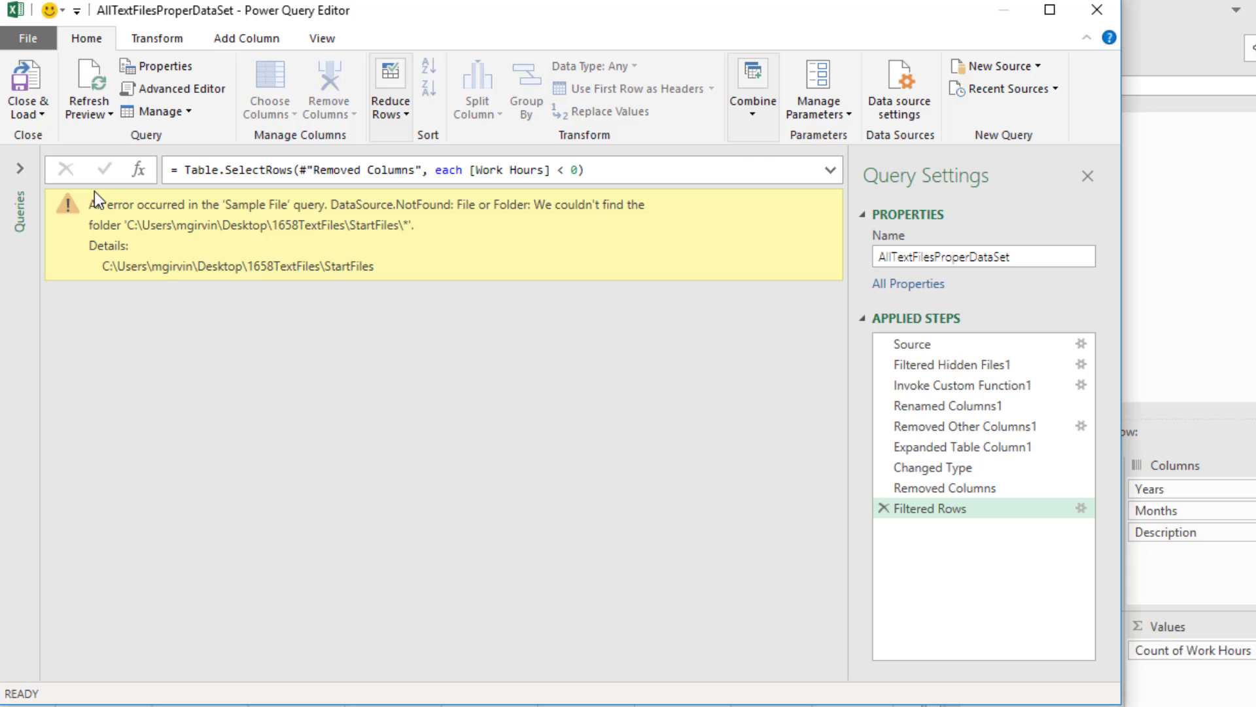
left_click(25, 174)
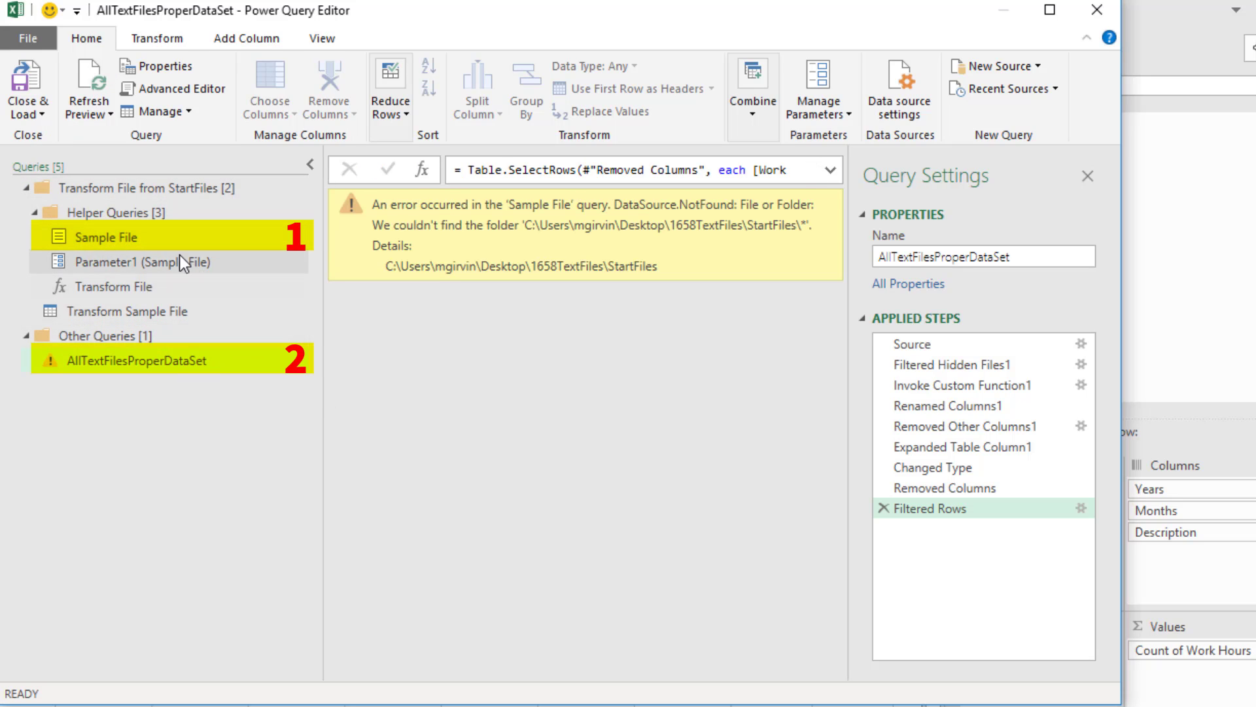
left_click(107, 241)
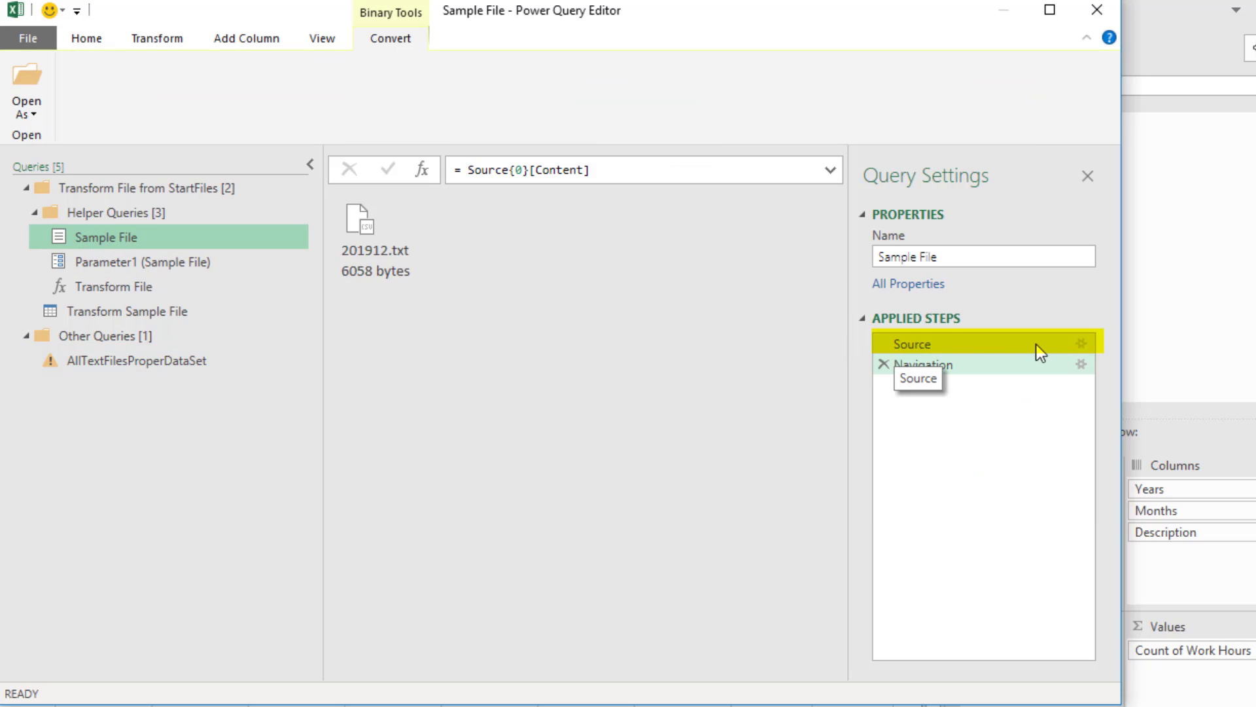
left_click(1080, 344)
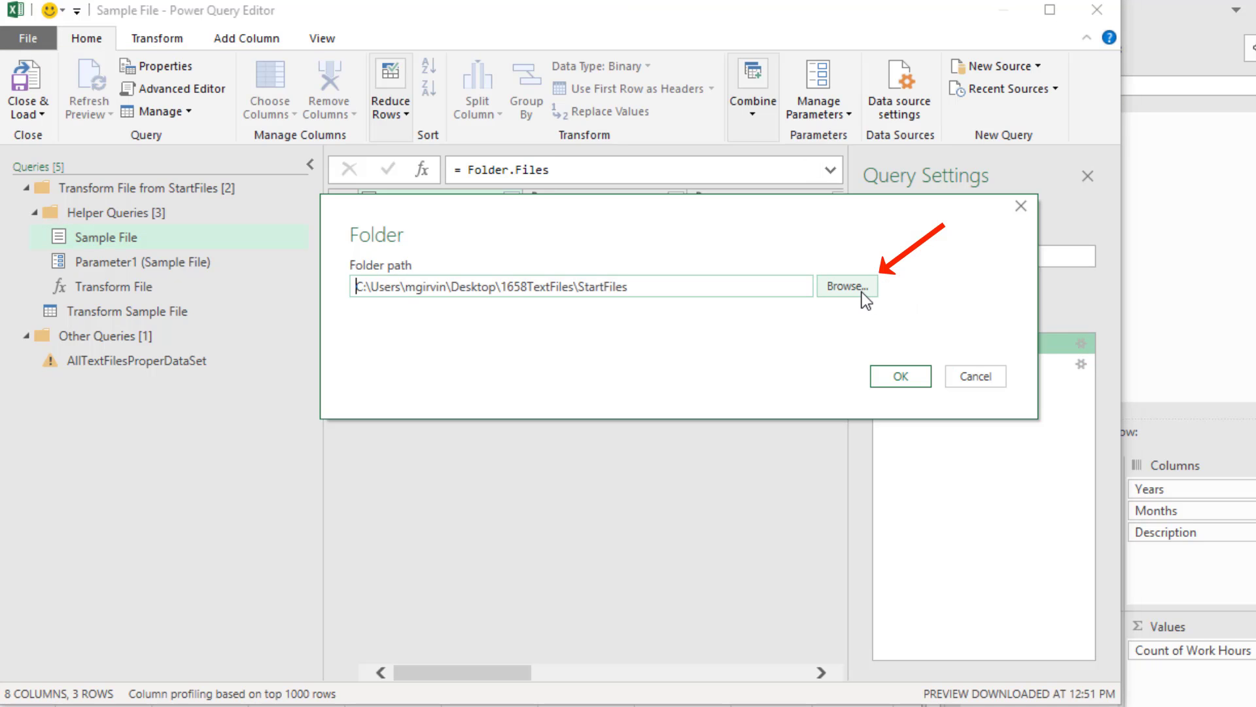
left_click(862, 292)
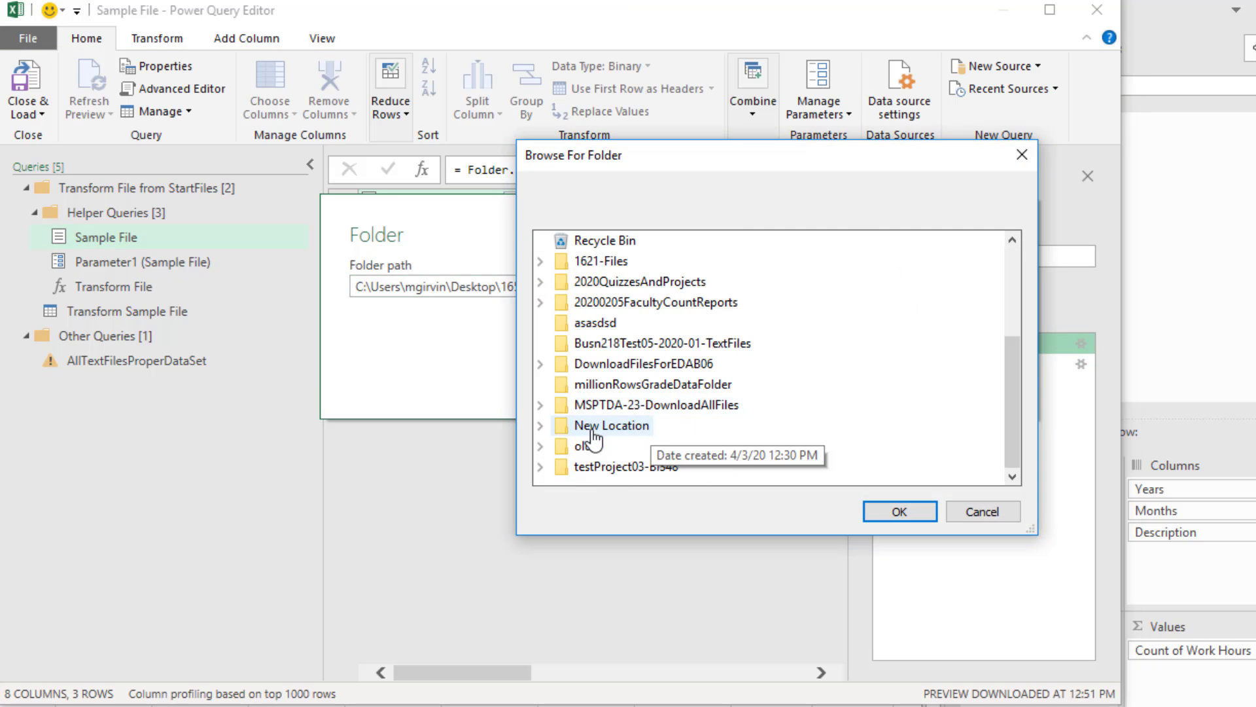
left_click(543, 427)
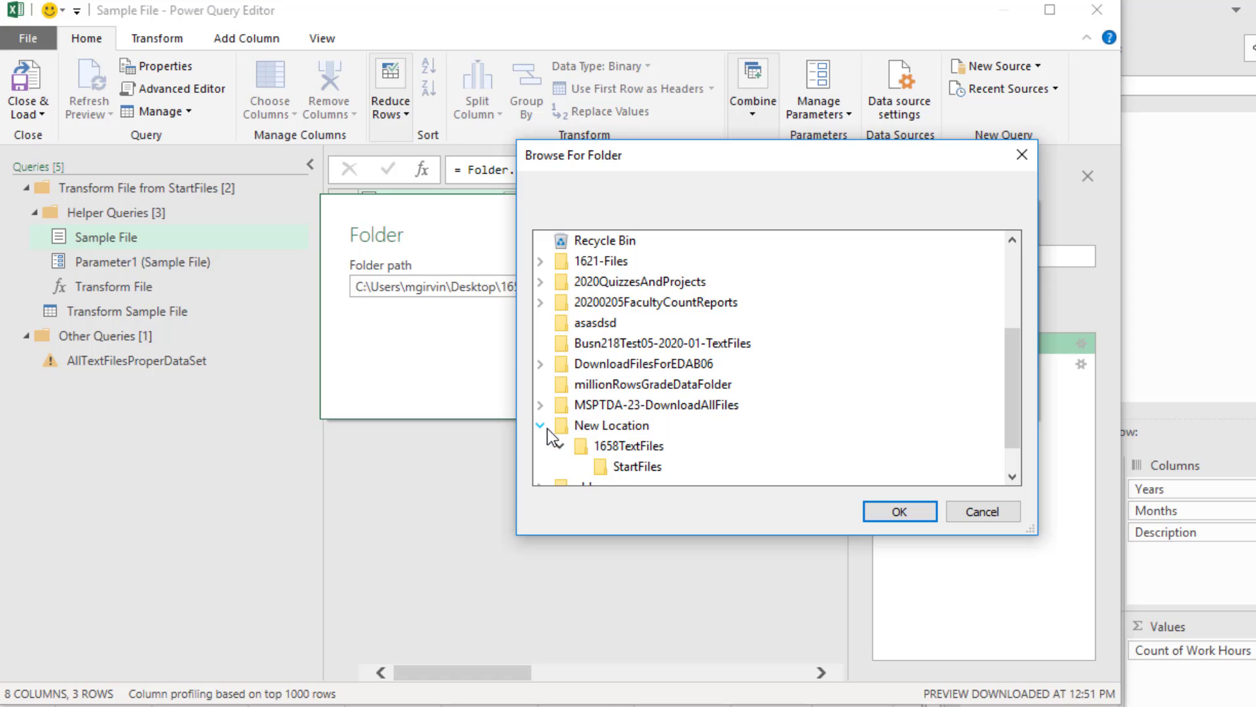
left_click(630, 472)
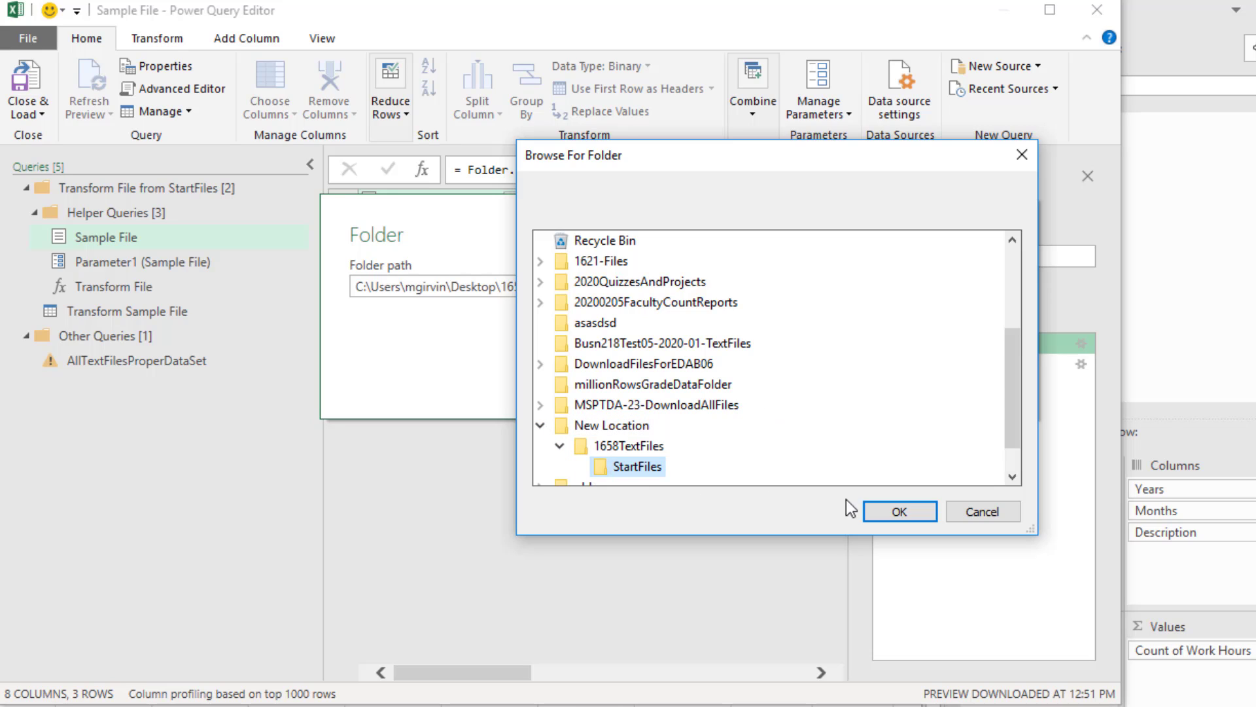
left_click(898, 511)
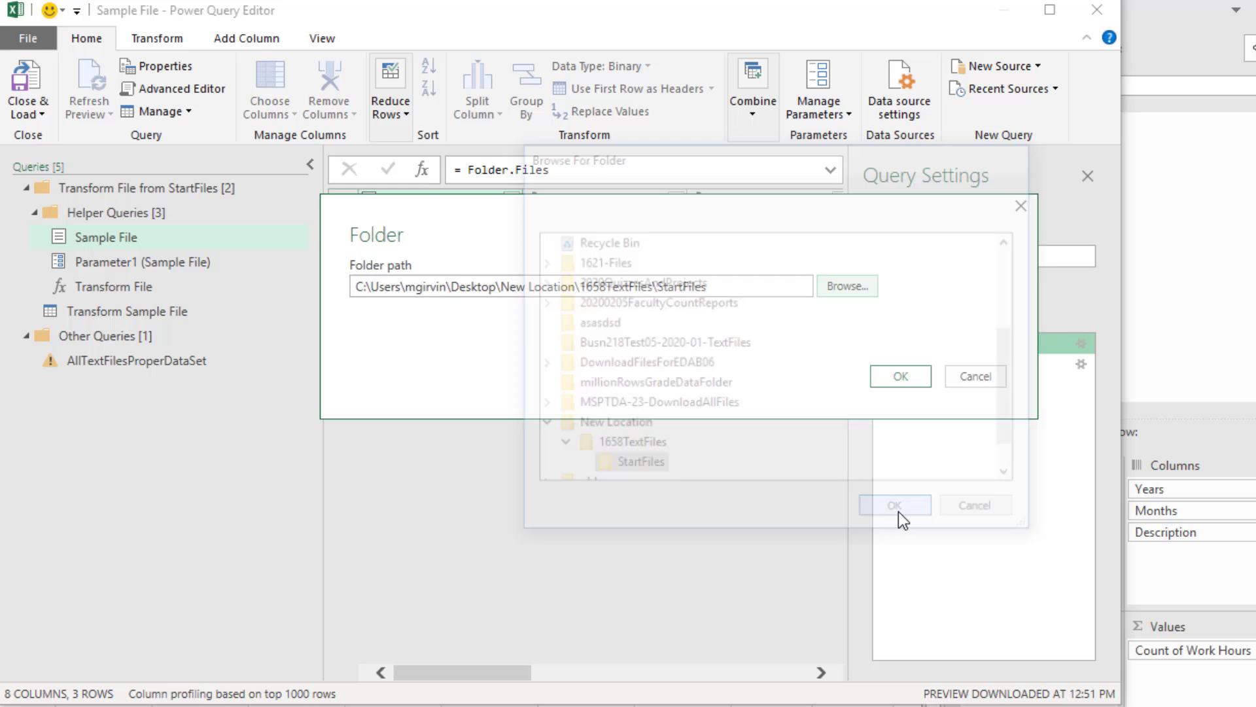
left_click(905, 383)
Step: Repoint AllTextFilesProperDataSet's Source to New Location\1658TextFiles\StartFiles, clearing the NotFound error
left_click(165, 363)
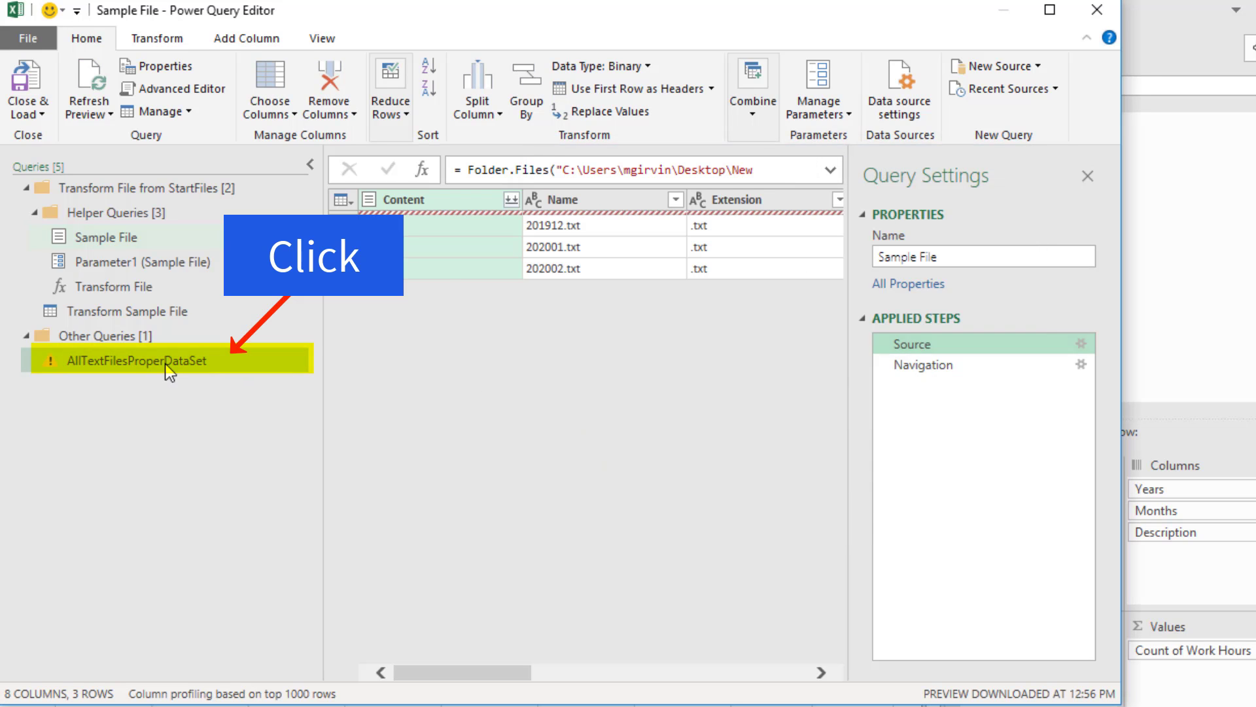
left_click(1083, 344)
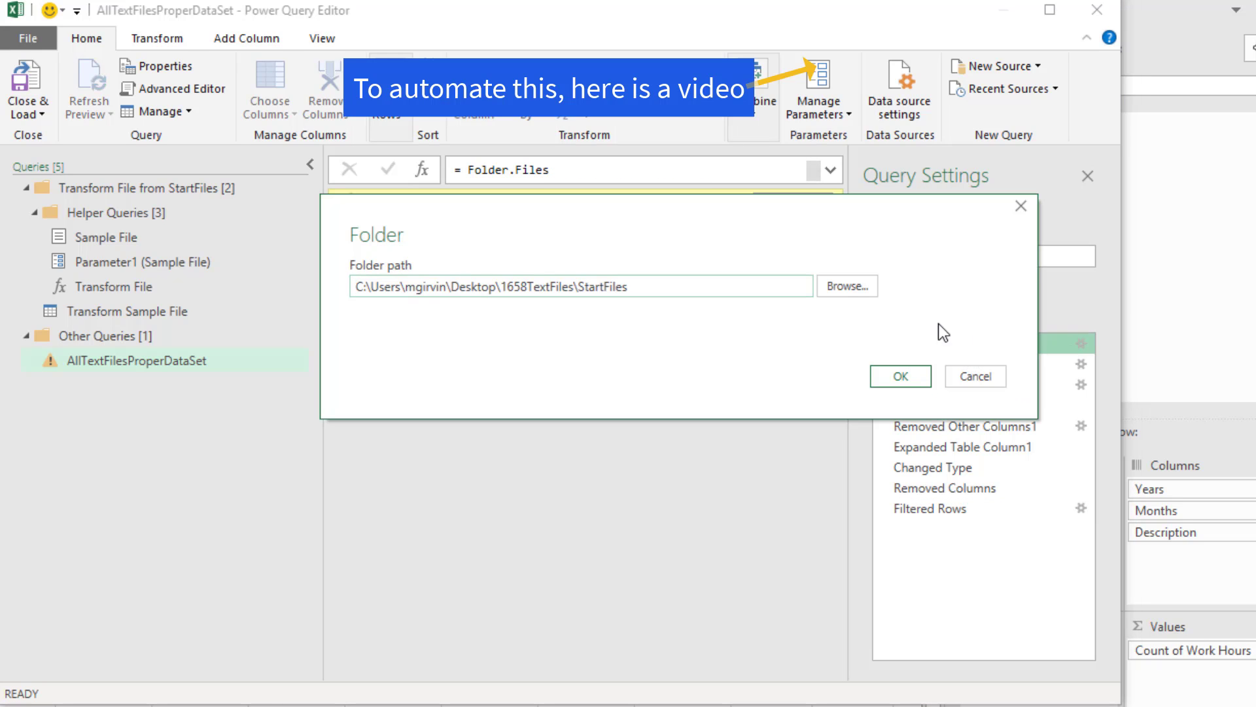
left_click(852, 293)
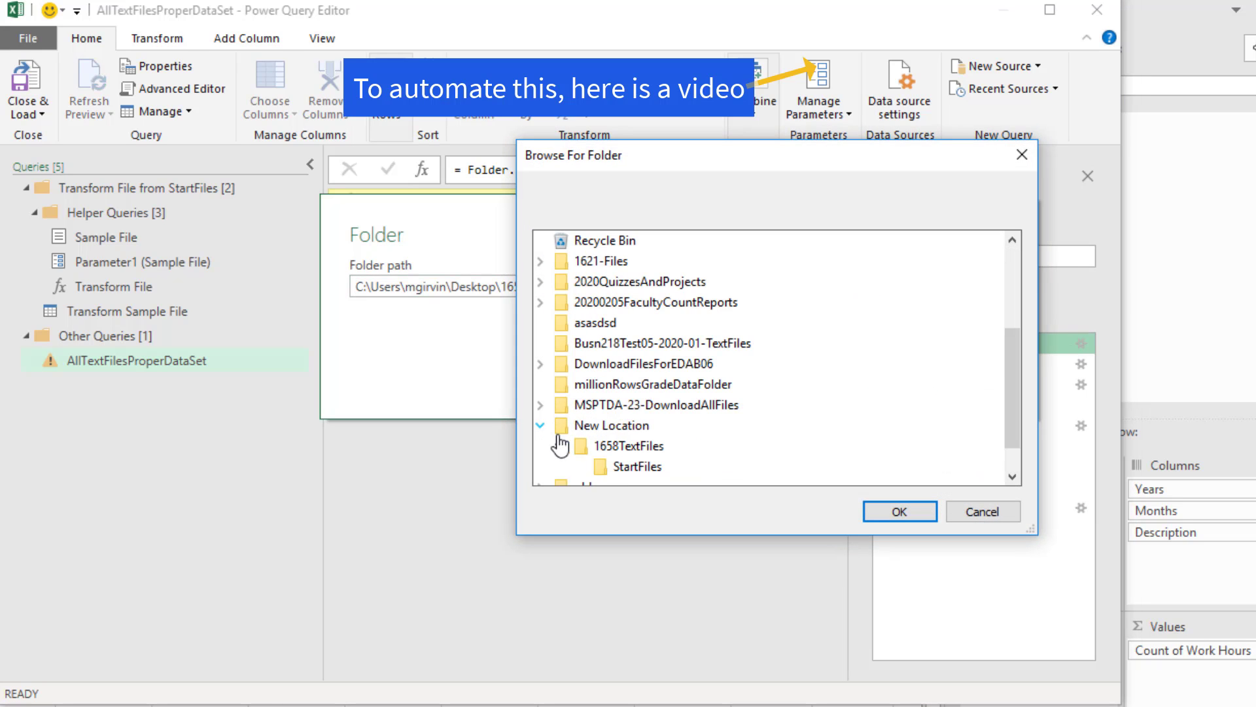
left_click(638, 466)
left_click(899, 511)
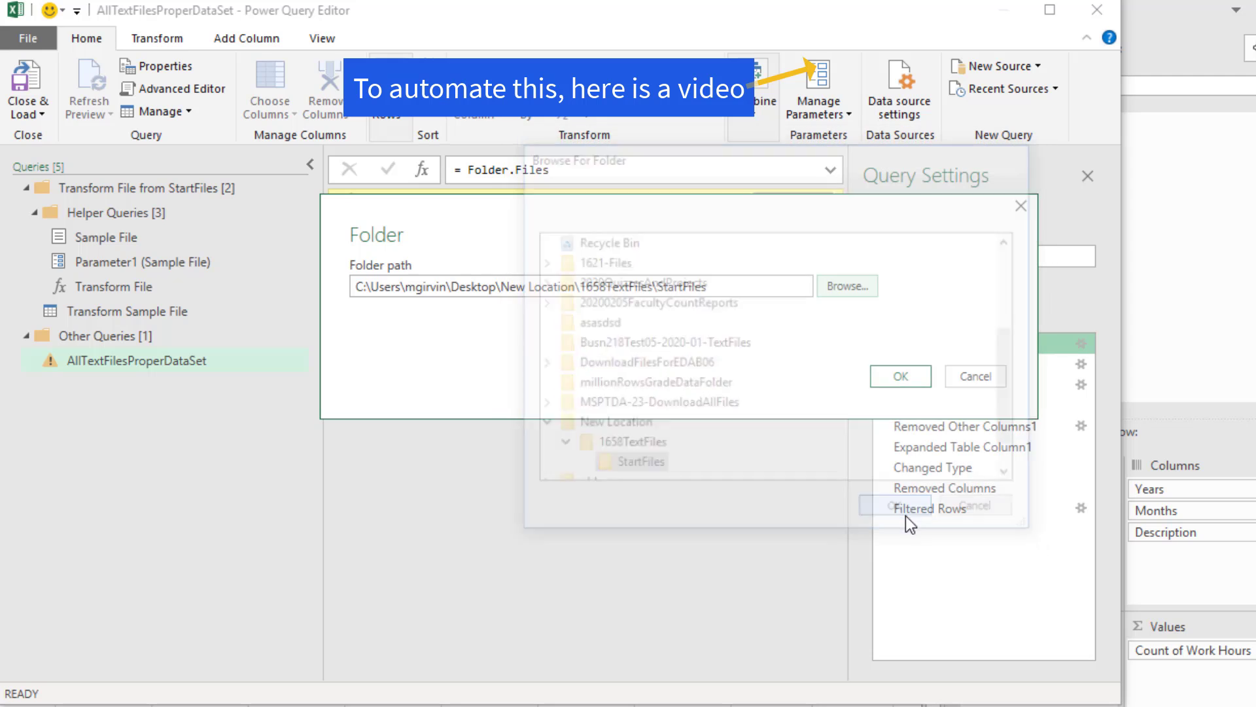
left_click(901, 386)
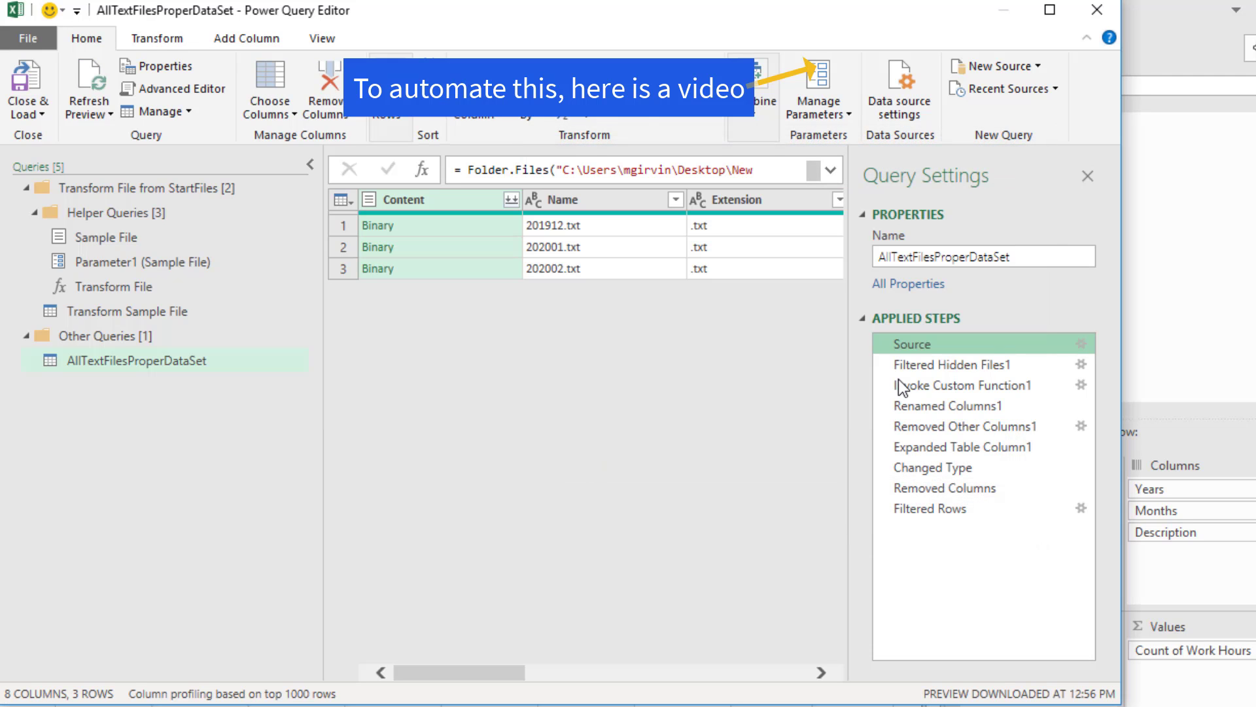